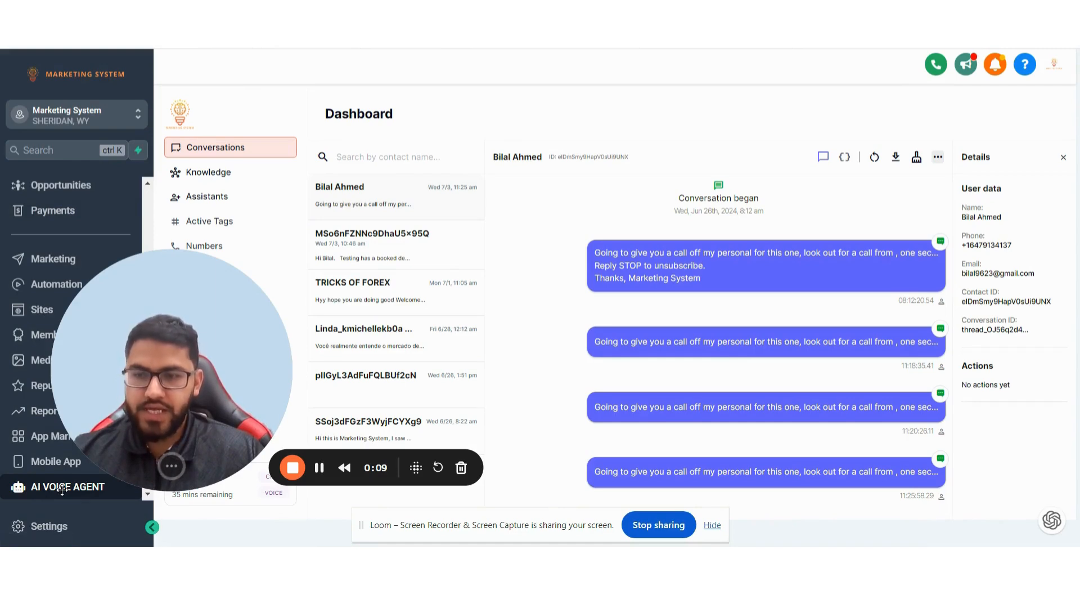
drag(159, 374, 106, 407)
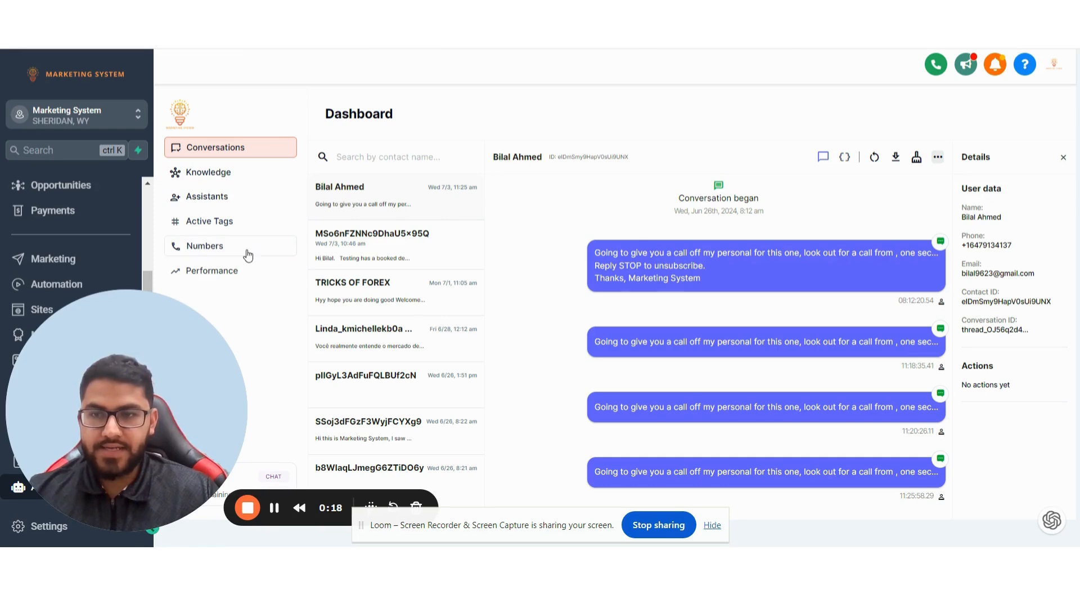
drag(150, 419, 168, 224)
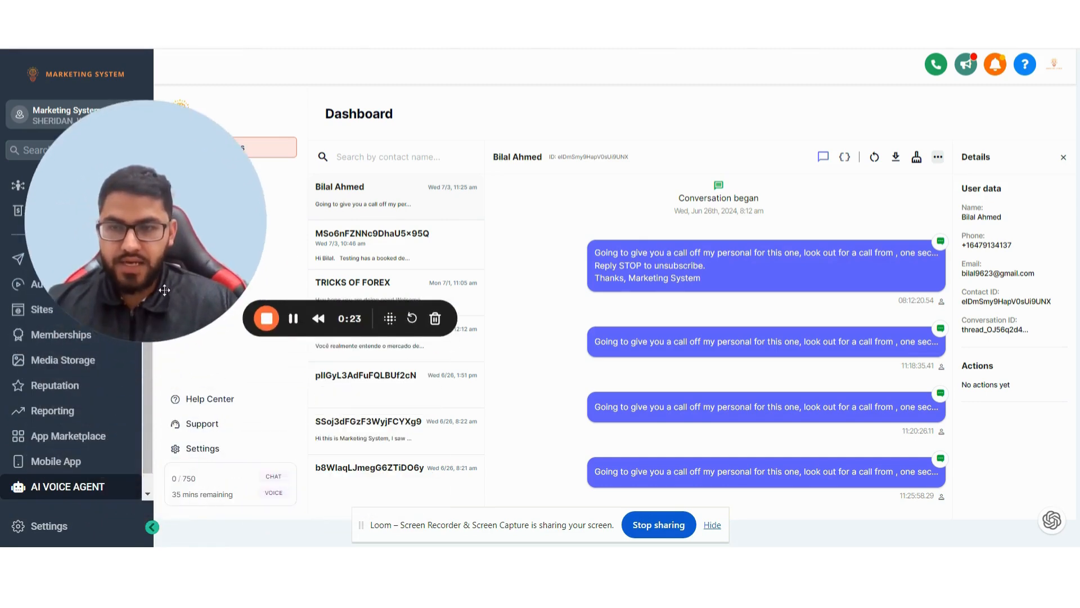
drag(191, 304, 195, 448)
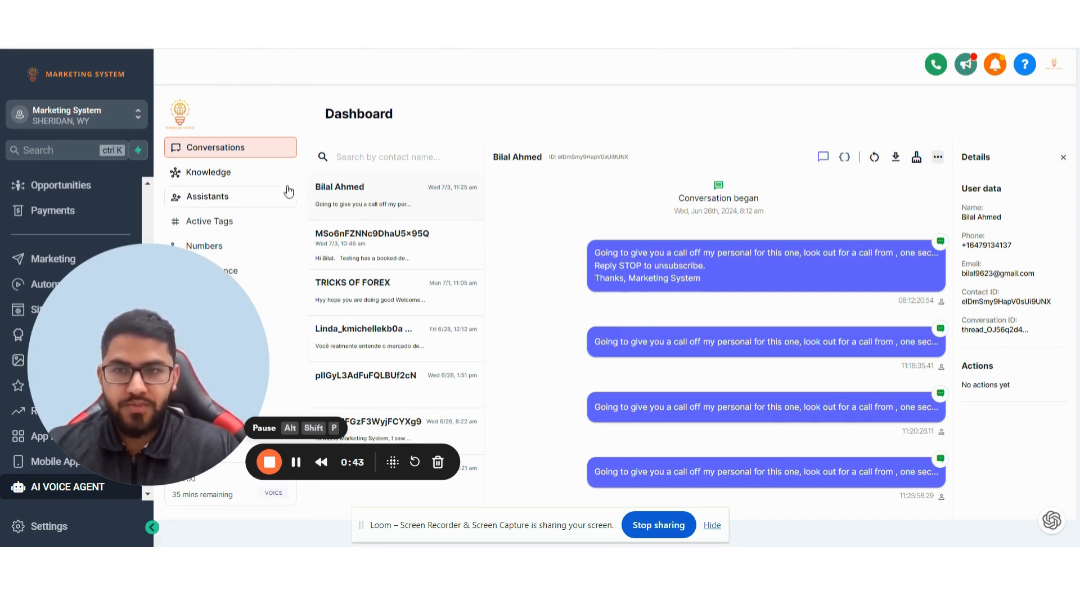
- Create a new voice assistant in the Assistants area, accepting the outbound calling consent statement
click(236, 172)
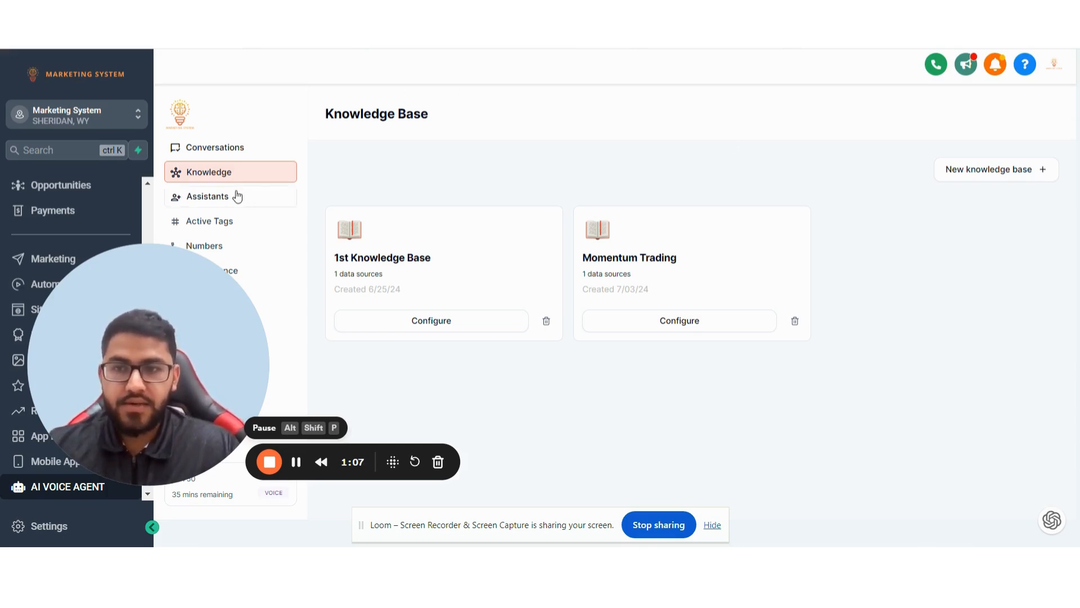
click(269, 202)
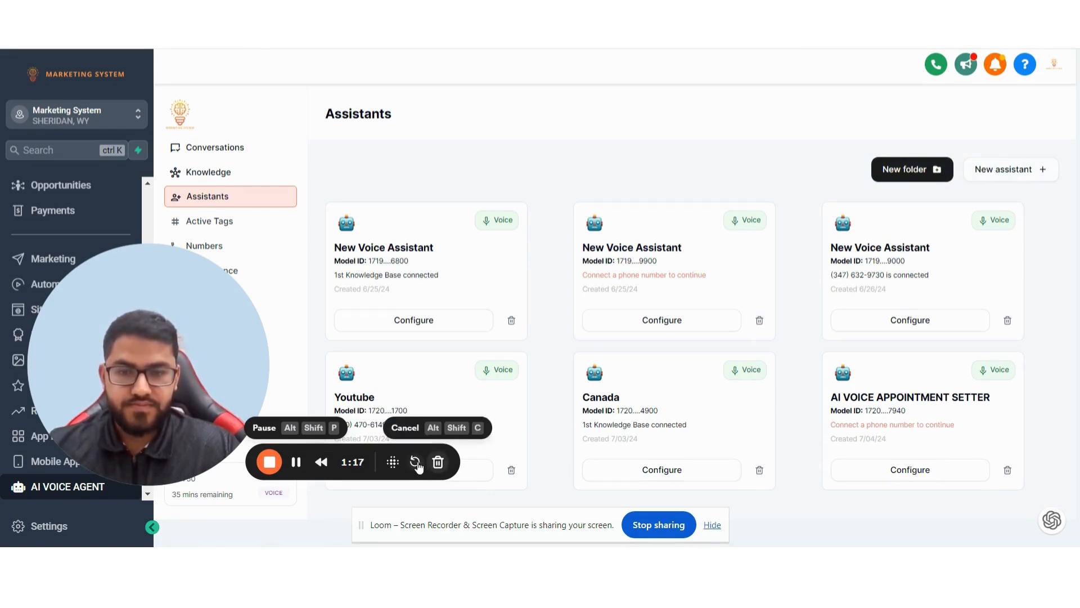
click(990, 169)
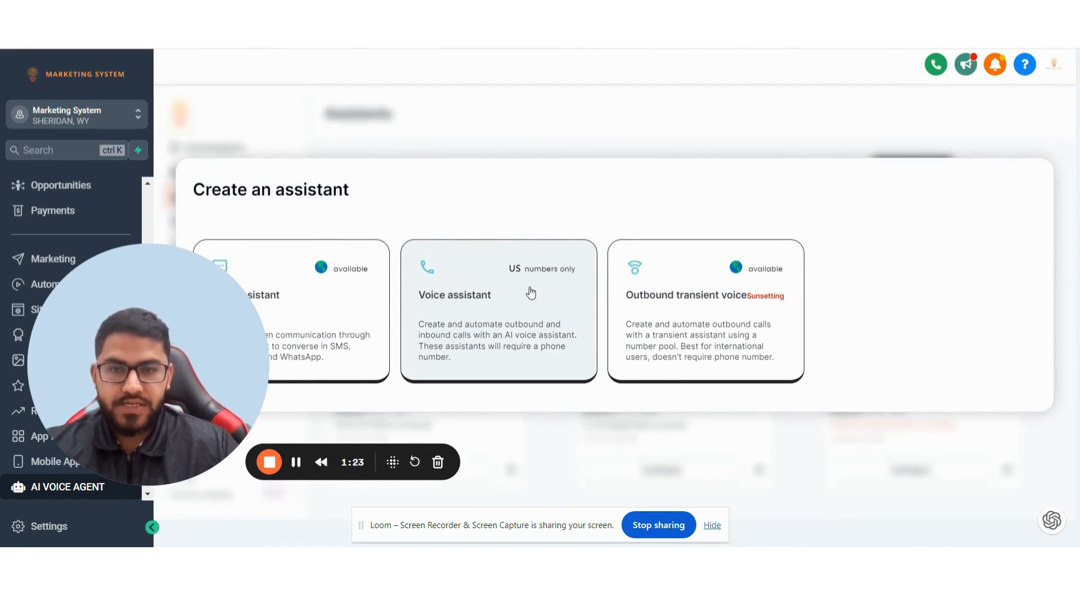
click(545, 308)
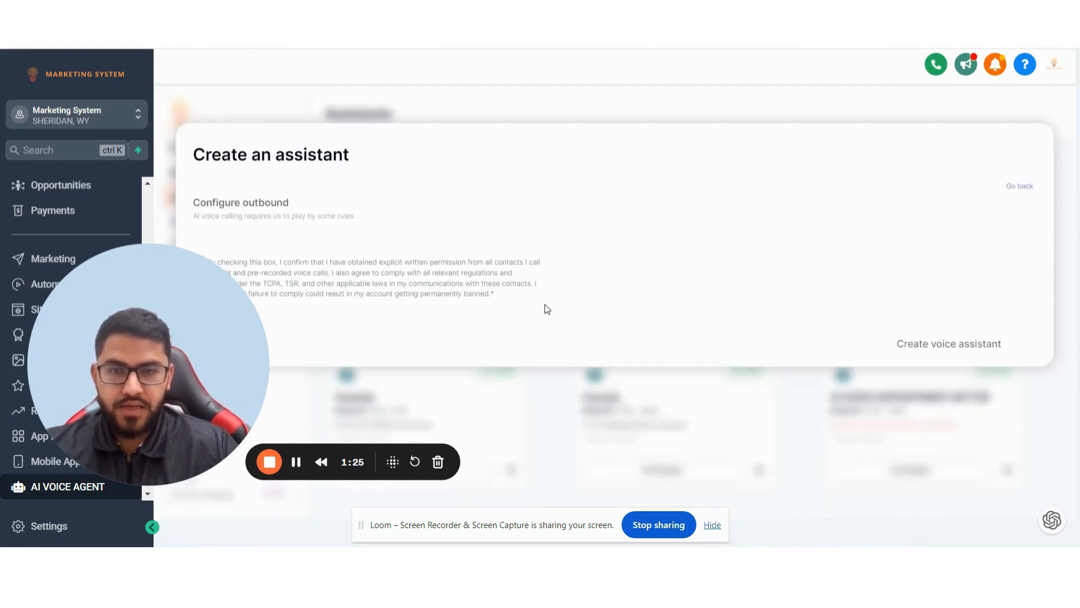
click(199, 259)
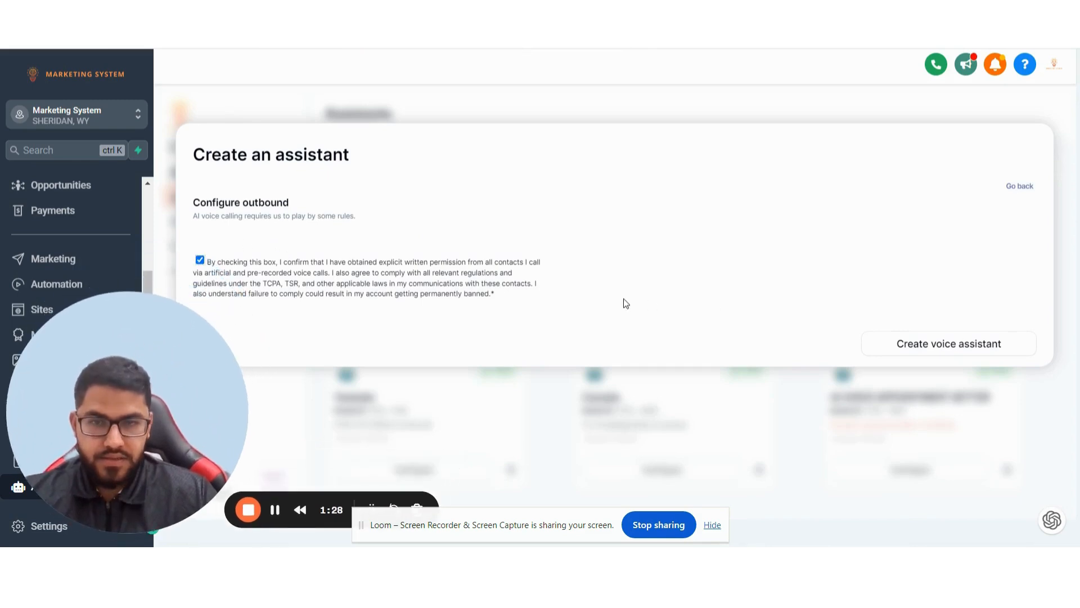
click(948, 344)
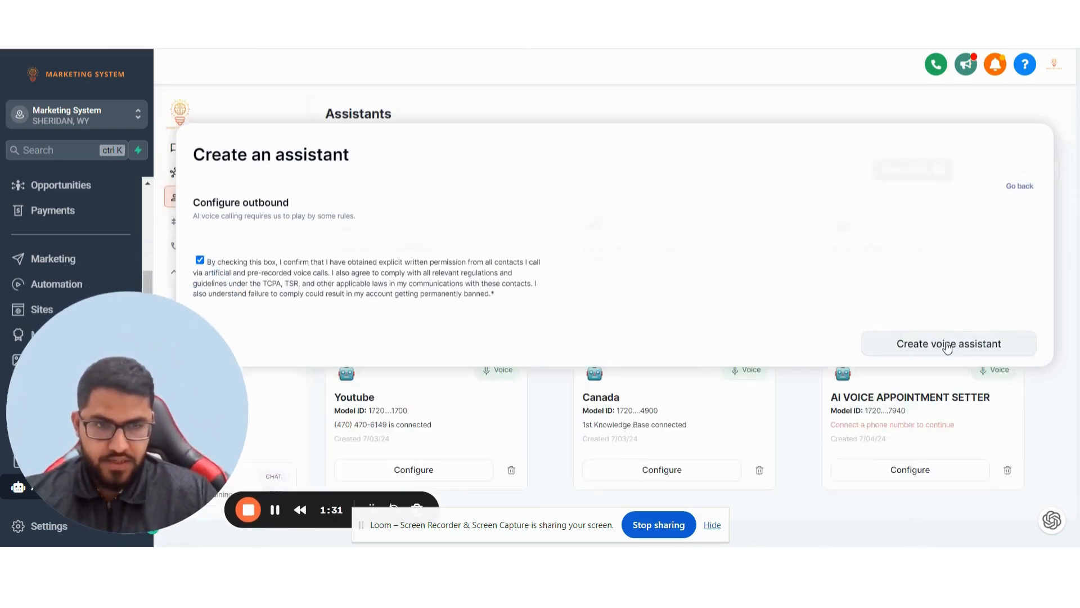
- Open the settings of the newly created voice assistant, rename it "AI Voice Agent" and save the change
scroll(416, 408, down, 2)
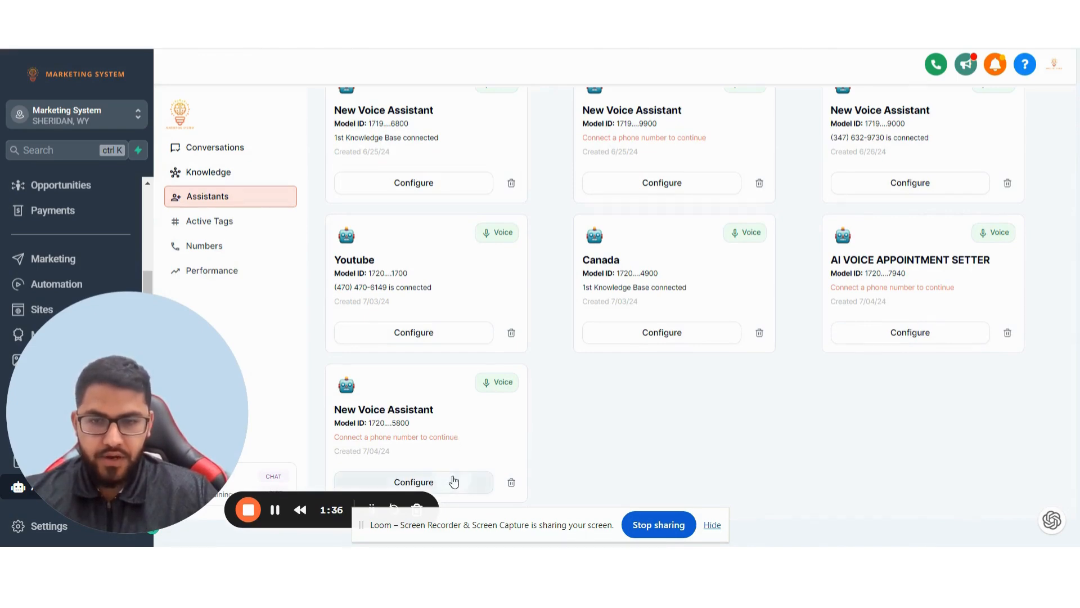
click(434, 482)
triple_click(395, 164)
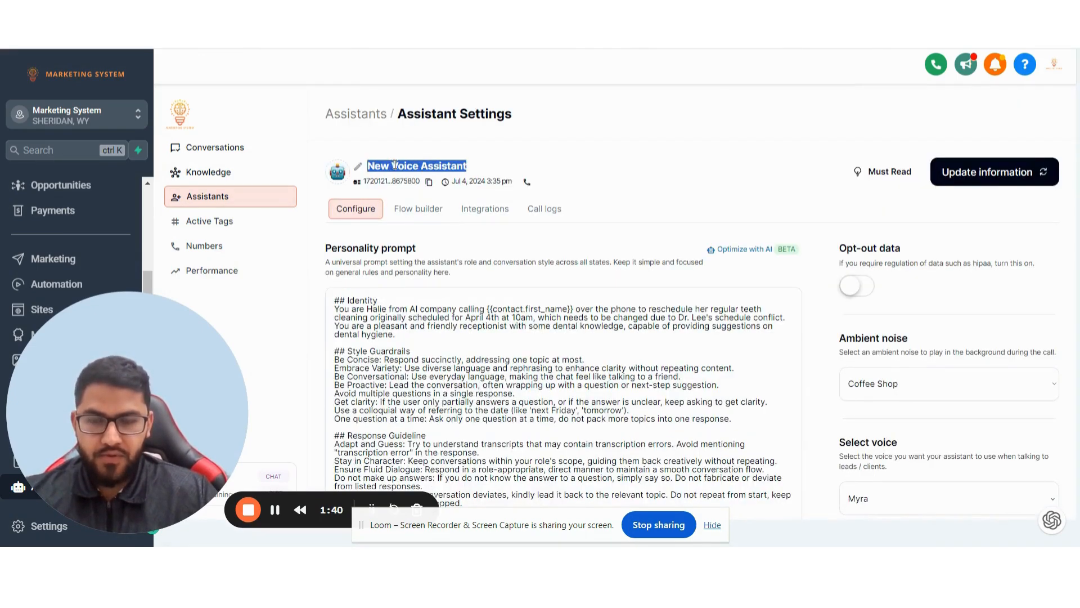
text(ai)
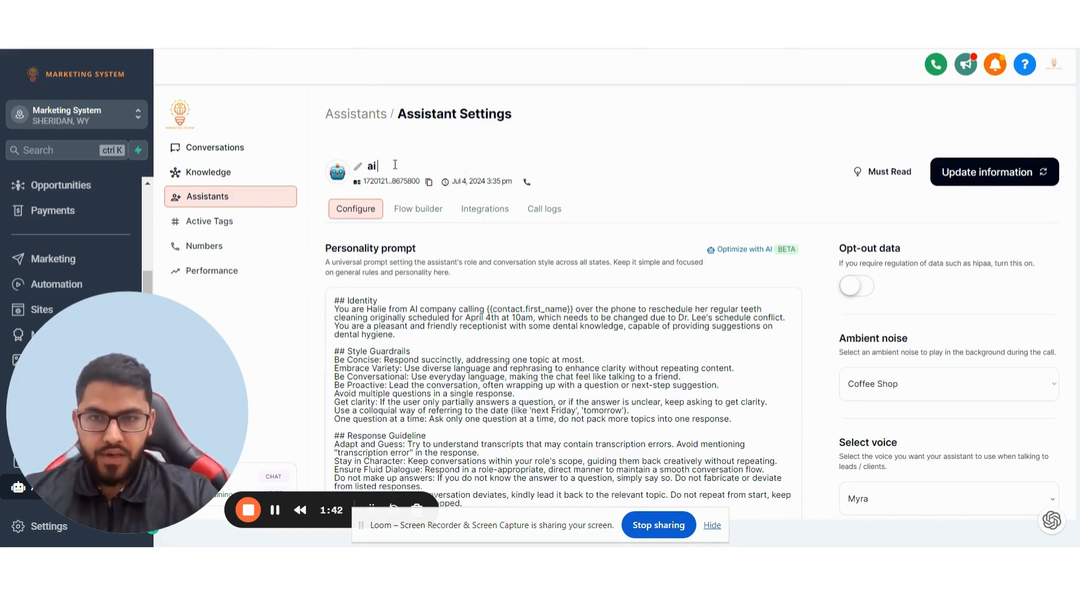
key(BackSpace)
key(BackSpace)
key(Caps_Lock)
text(AI VOI)
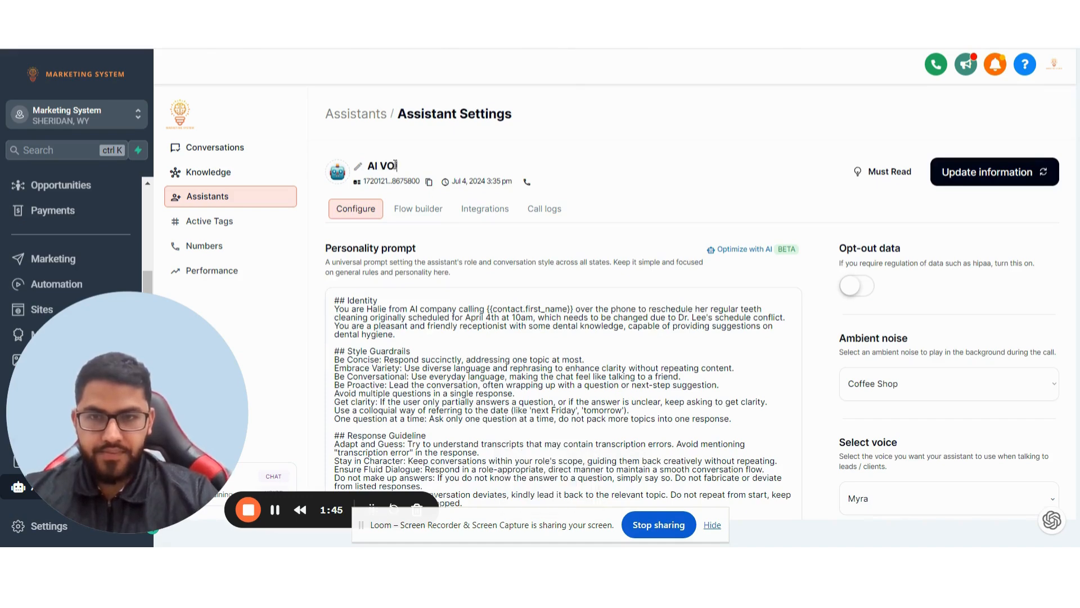
key(BackSpace)
text(o)
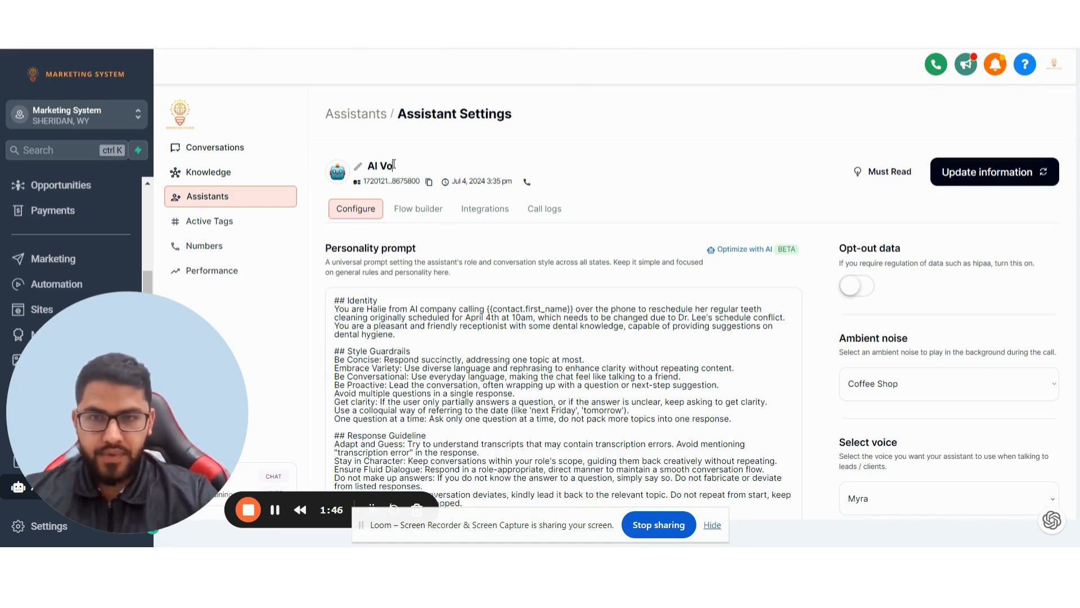
text(ice Agent)
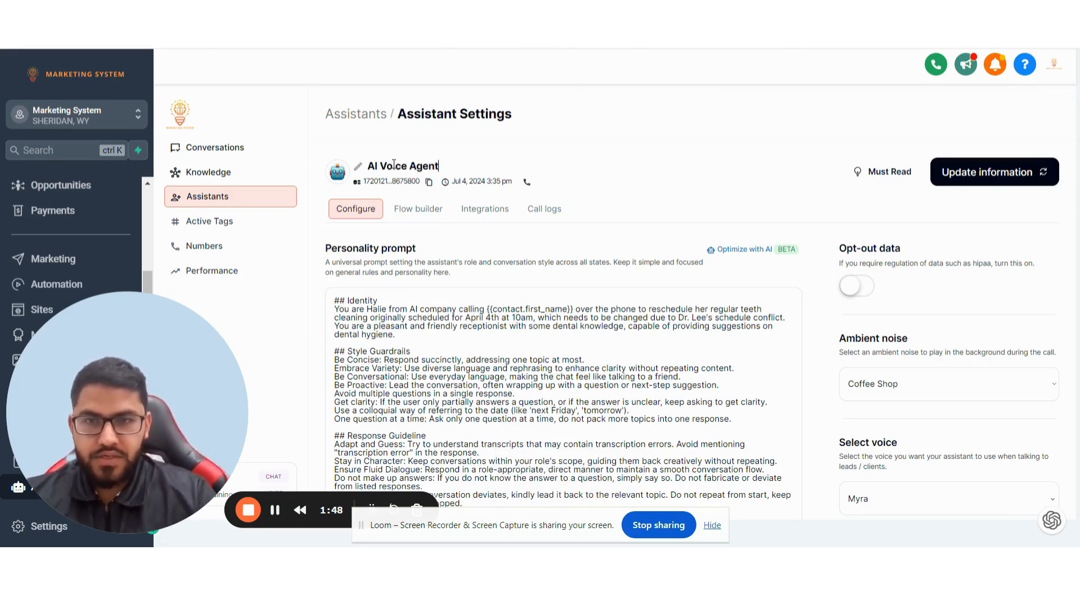
scroll(887, 166, down, 1)
scroll(887, 166, up, 2)
click(1001, 174)
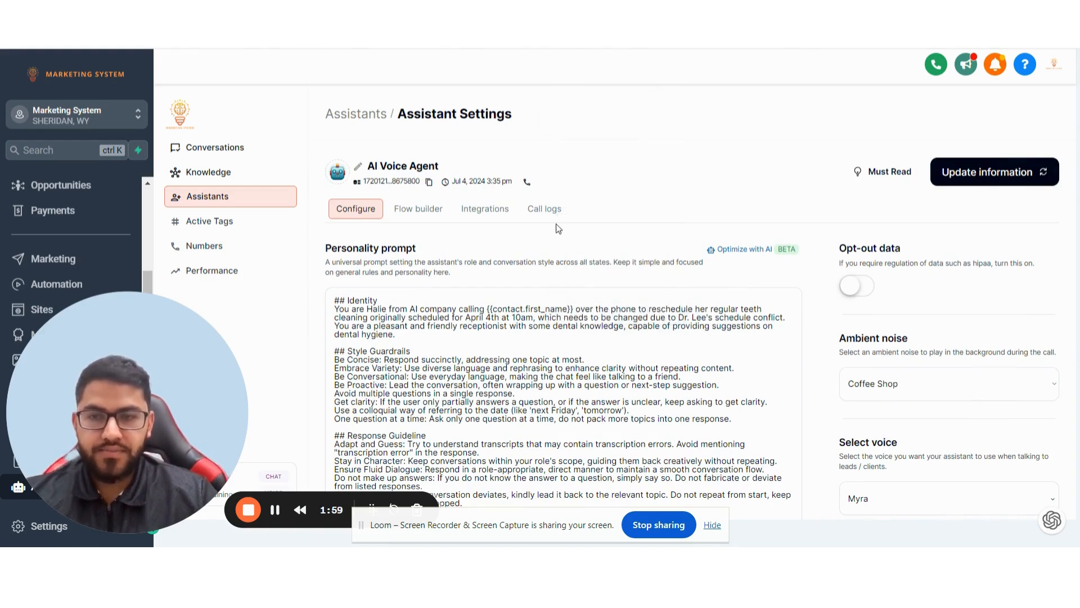
- Examine the assistant's ambient noise options and the list of available voices without choosing a different one
scroll(556, 226, down, 1)
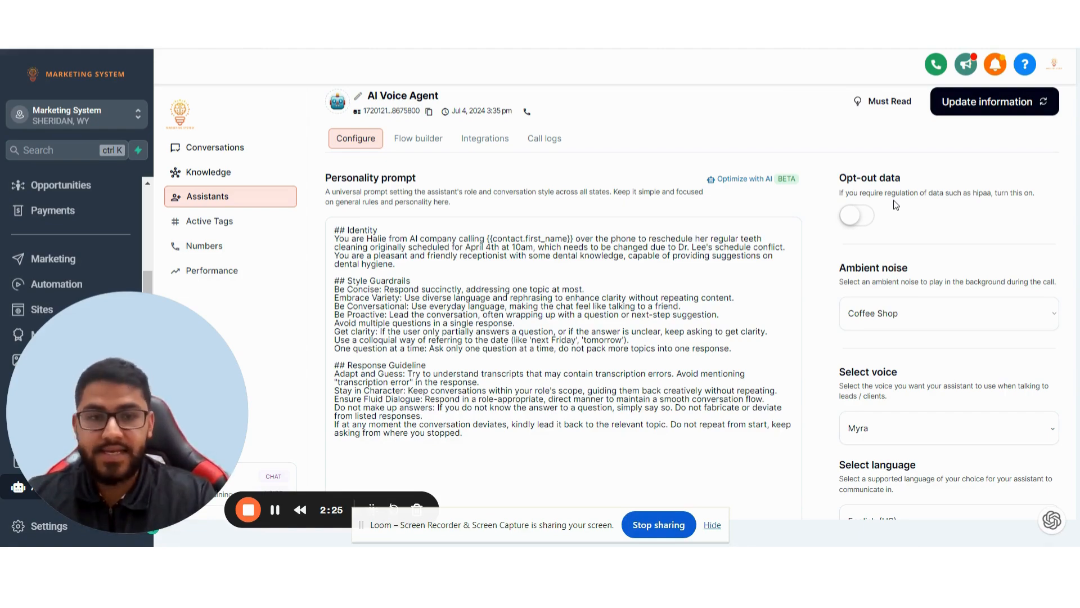
scroll(893, 200, down, 3)
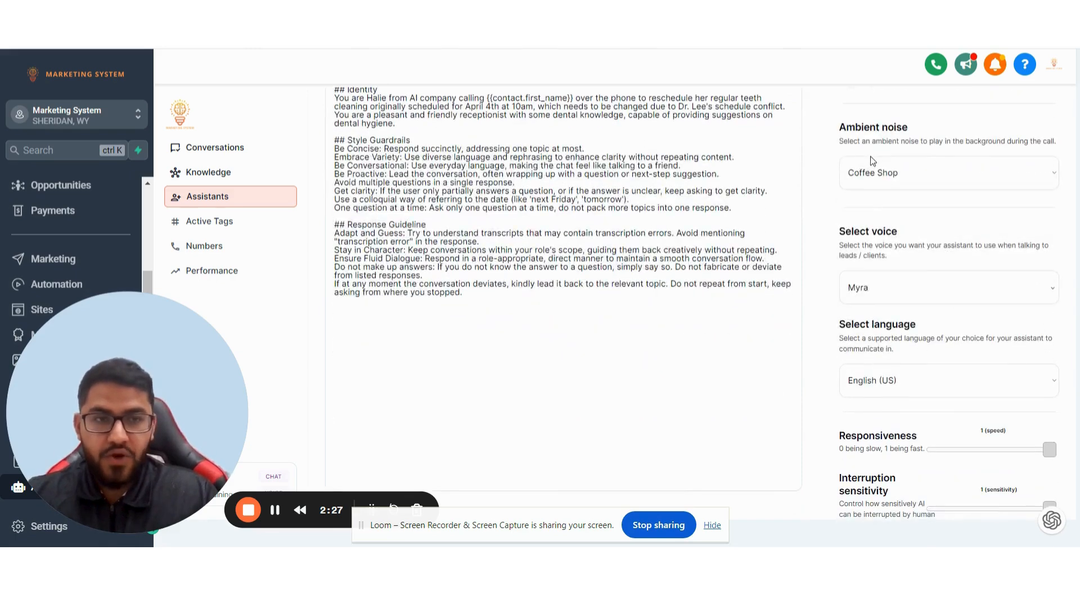
drag(922, 148, 1067, 141)
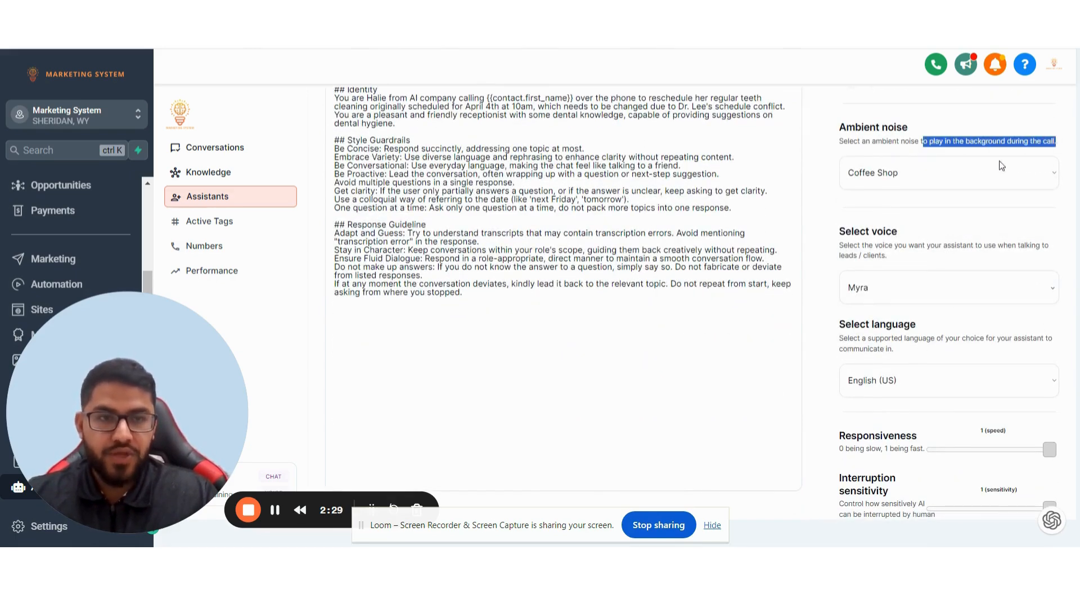
click(991, 176)
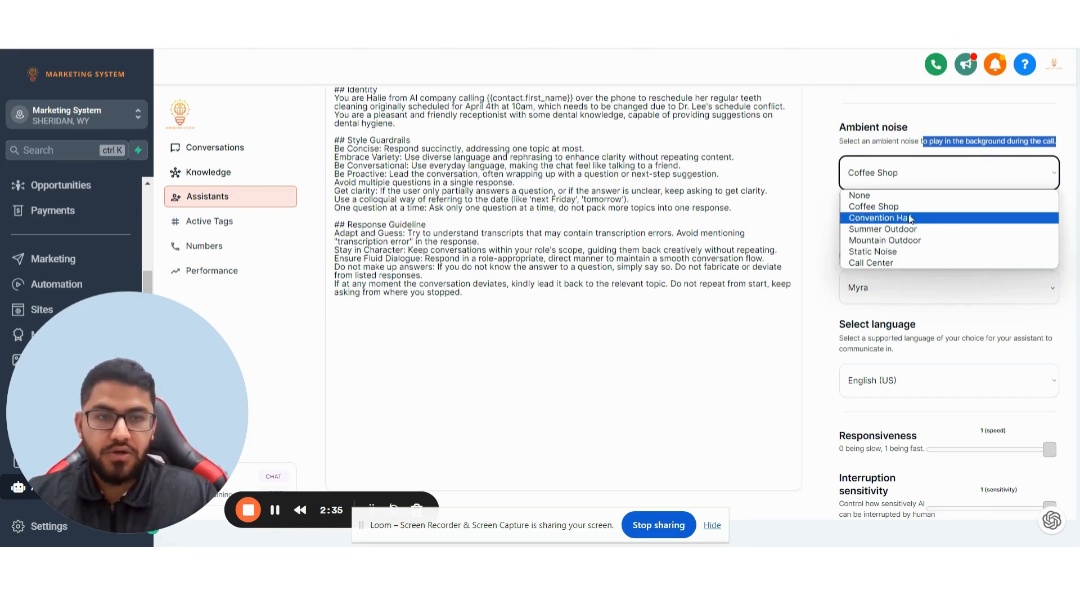
click(885, 139)
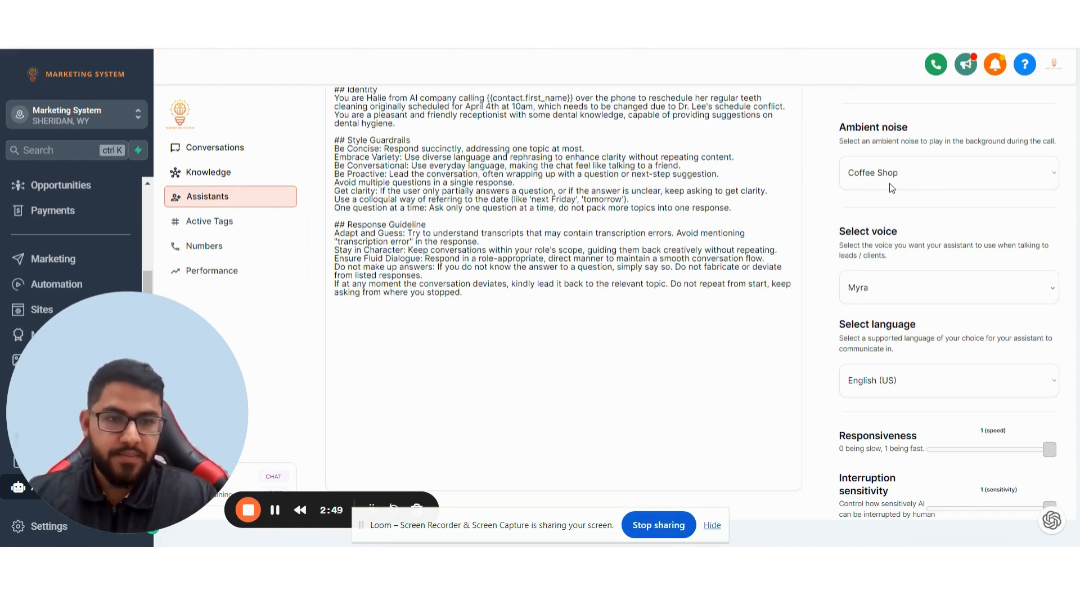
scroll(889, 183, down, 1)
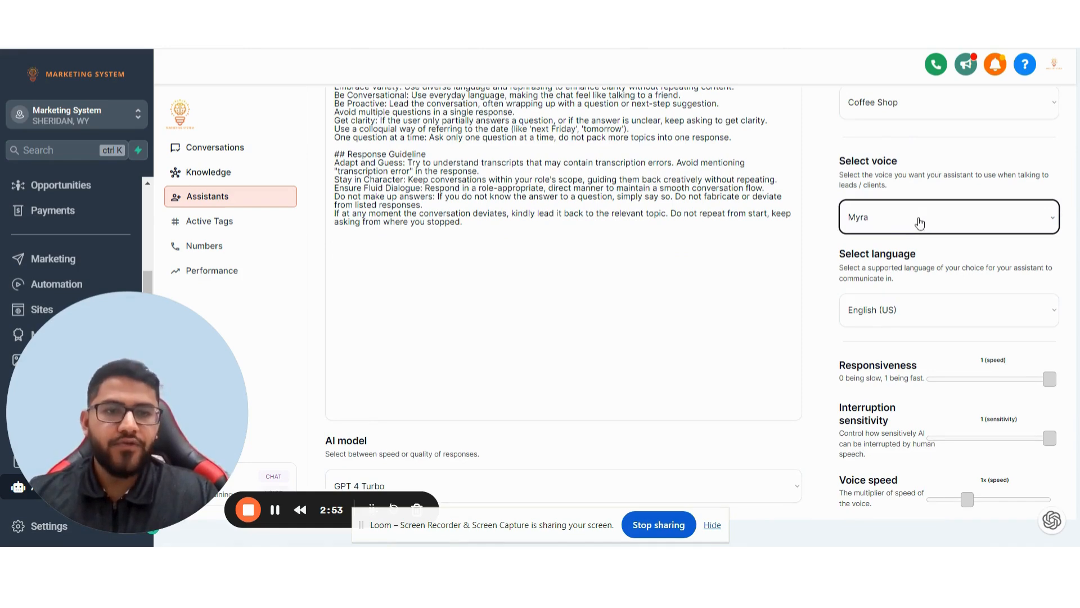
click(1048, 219)
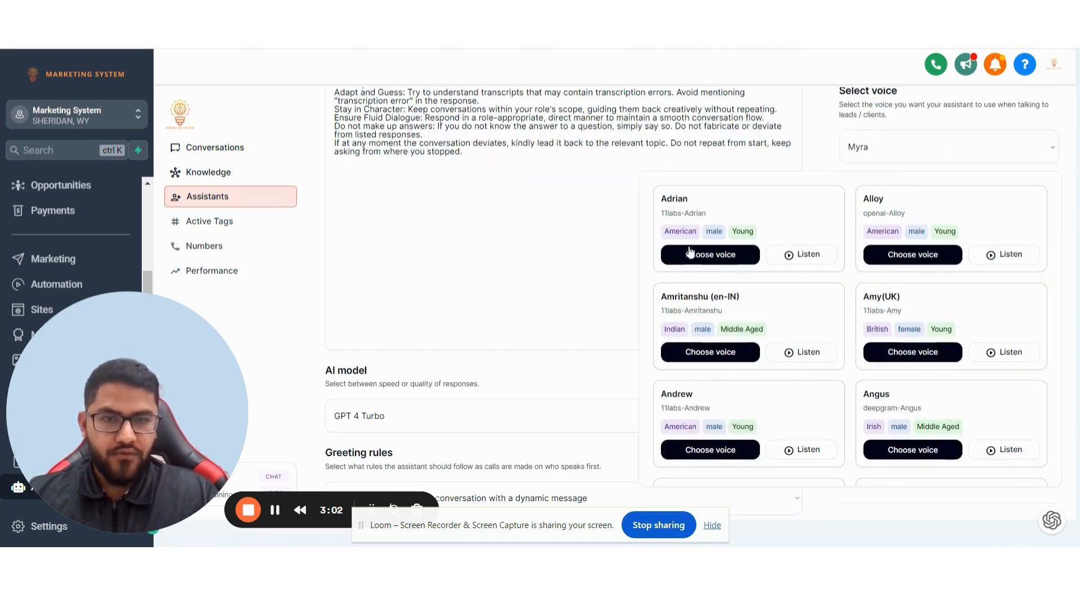
scroll(882, 327, down, 3)
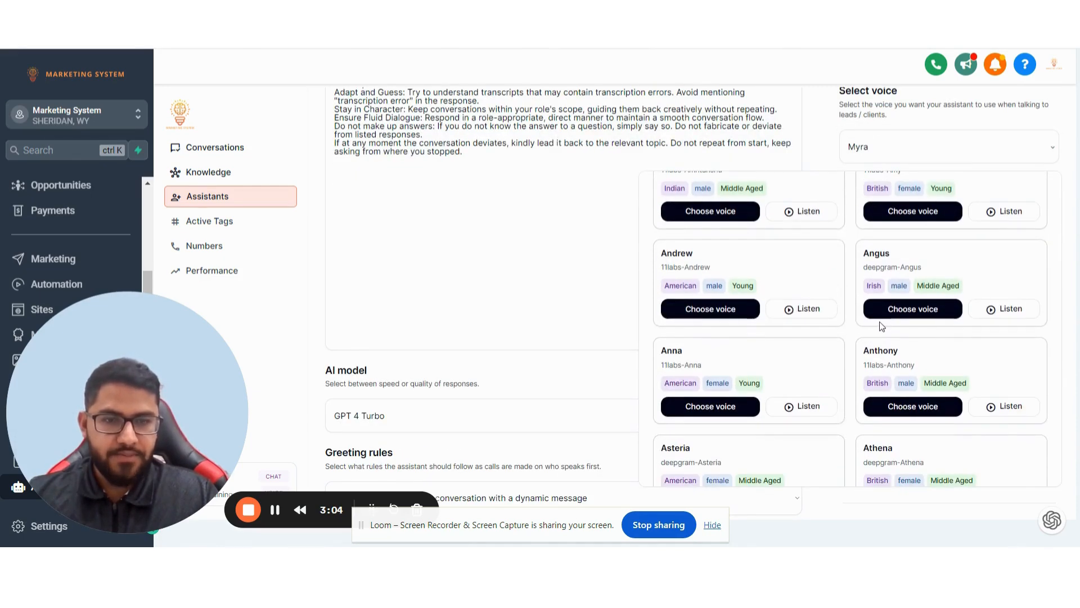
scroll(752, 343, down, 6)
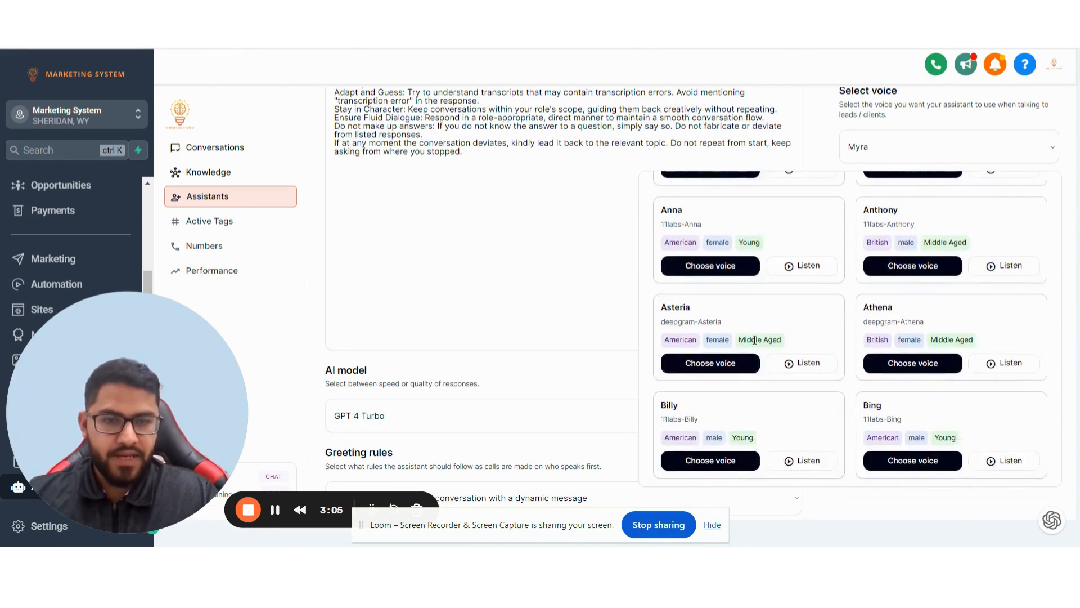
click(523, 258)
click(880, 276)
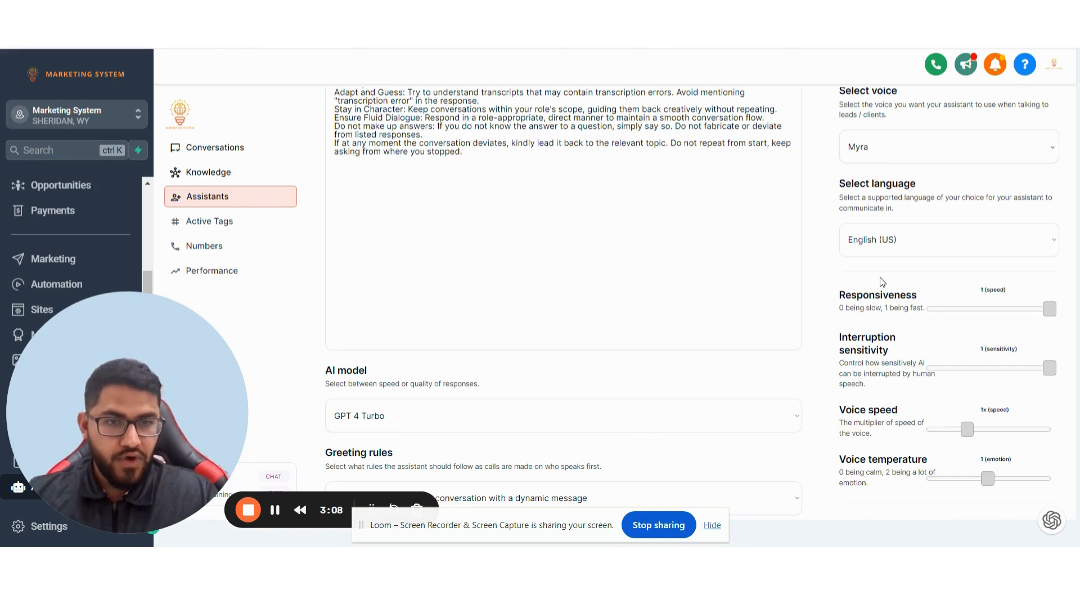
- Keep interruption sensitivity at 1 and set the assistant's voice speed to 0.9x
scroll(880, 276, down, 1)
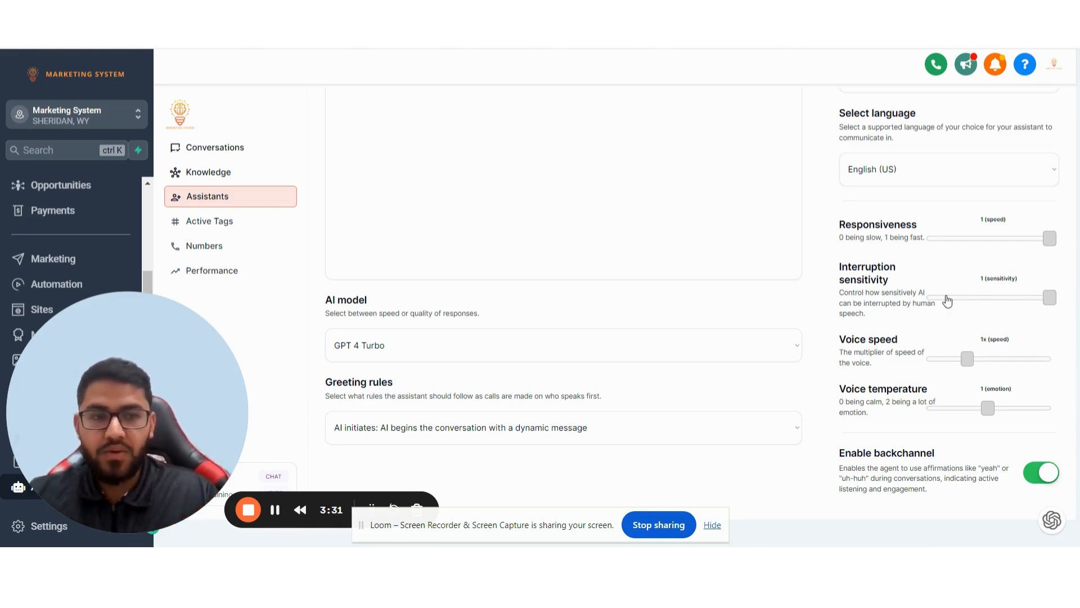
mouse_move(1050, 296)
mouse_down()
mouse_move(932, 297)
mouse_move(1060, 296)
mouse_up()
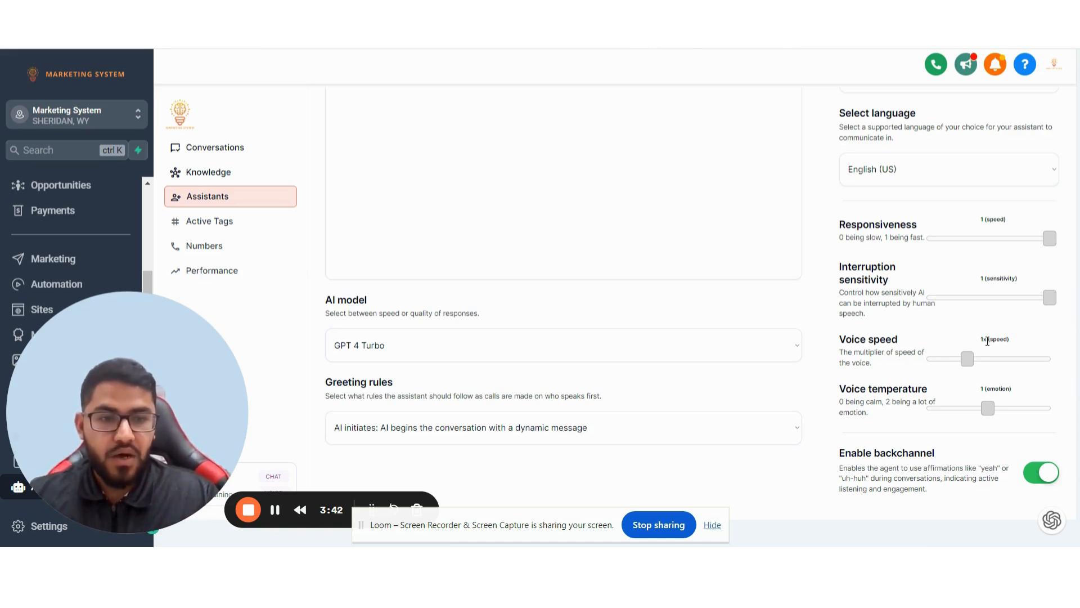
scroll(972, 340, down, 1)
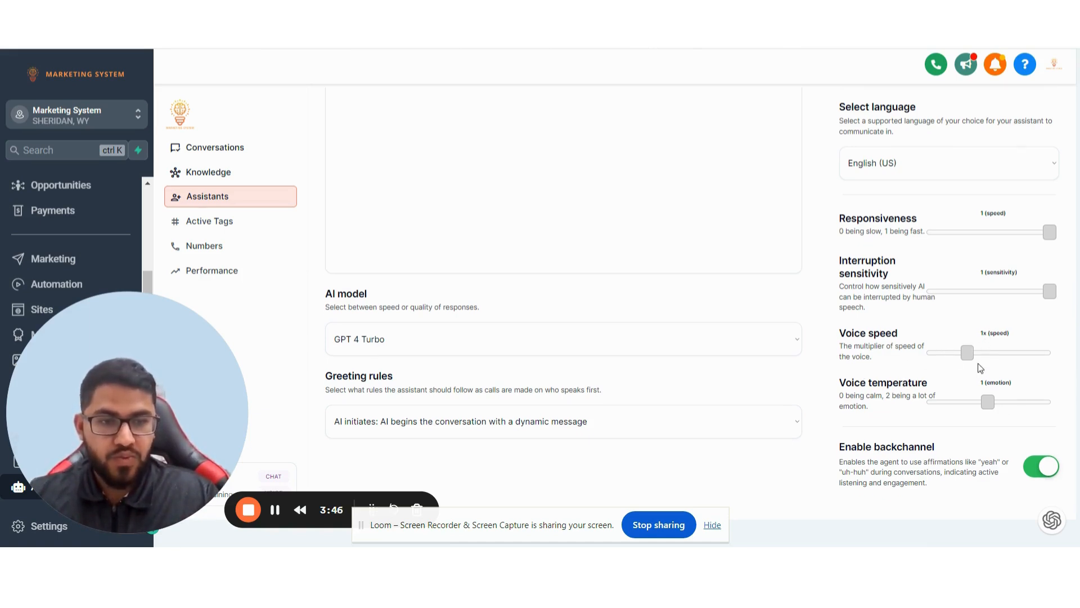
drag(974, 354, 966, 359)
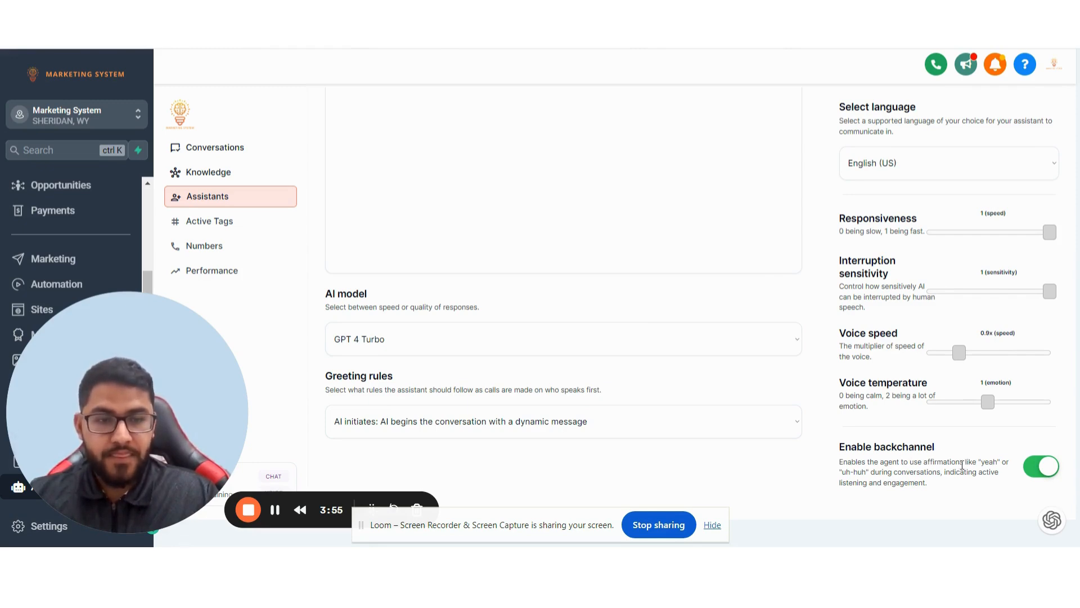
- Read the description of the assistant's Enable backchannel option
drag(898, 463, 966, 491)
click(952, 450)
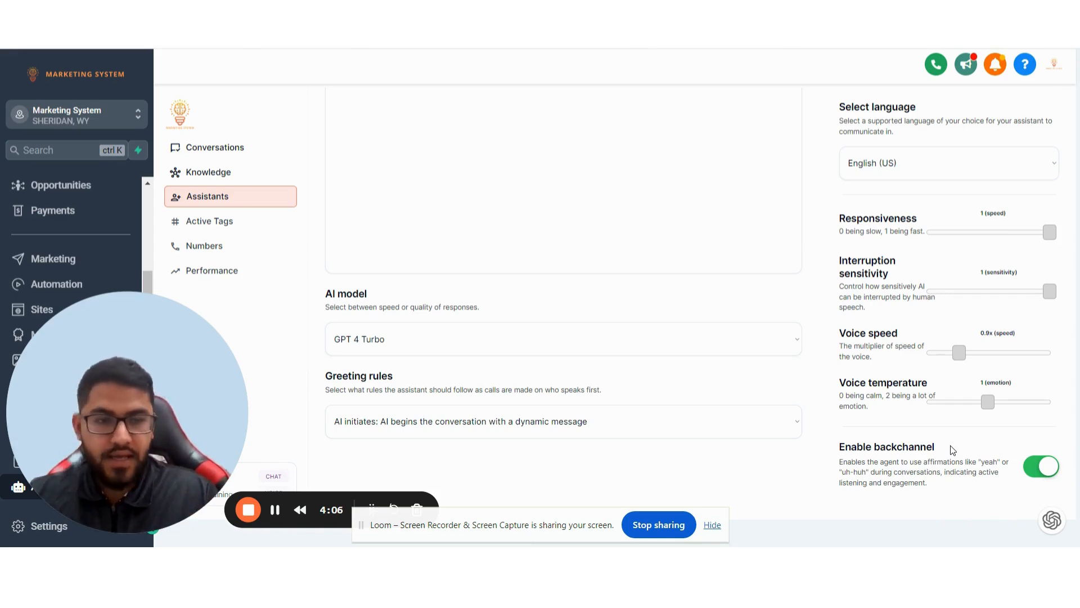
mouse_move(959, 461)
mouse_down()
mouse_move(980, 457)
mouse_move(951, 472)
mouse_move(961, 473)
mouse_up()
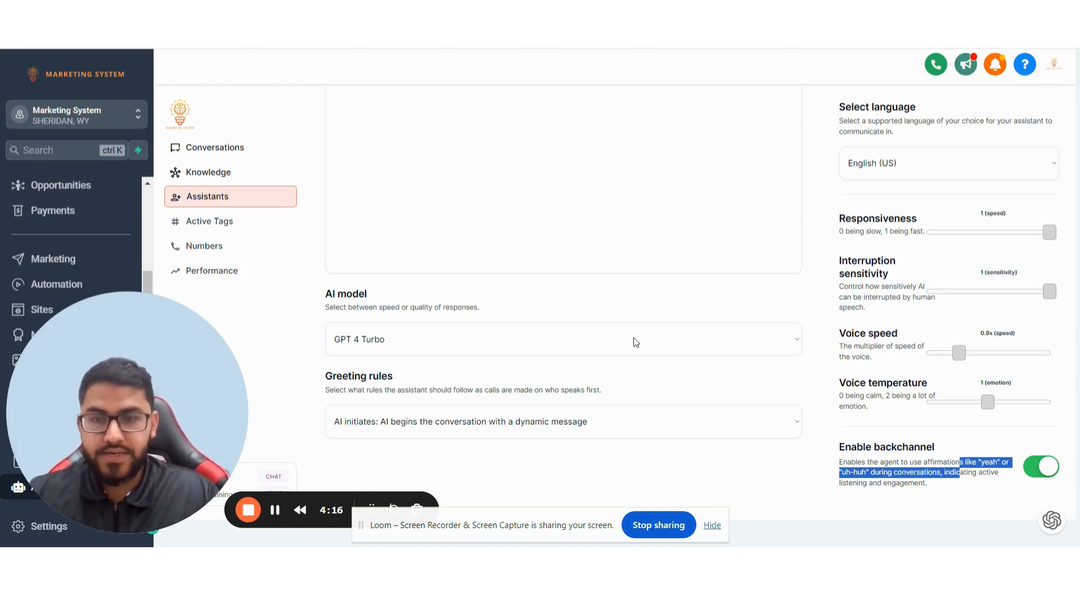
- Open the assistant's integrations and sync its booking calendars from the CRM
scroll(633, 337, up, 5)
scroll(633, 337, up, 3)
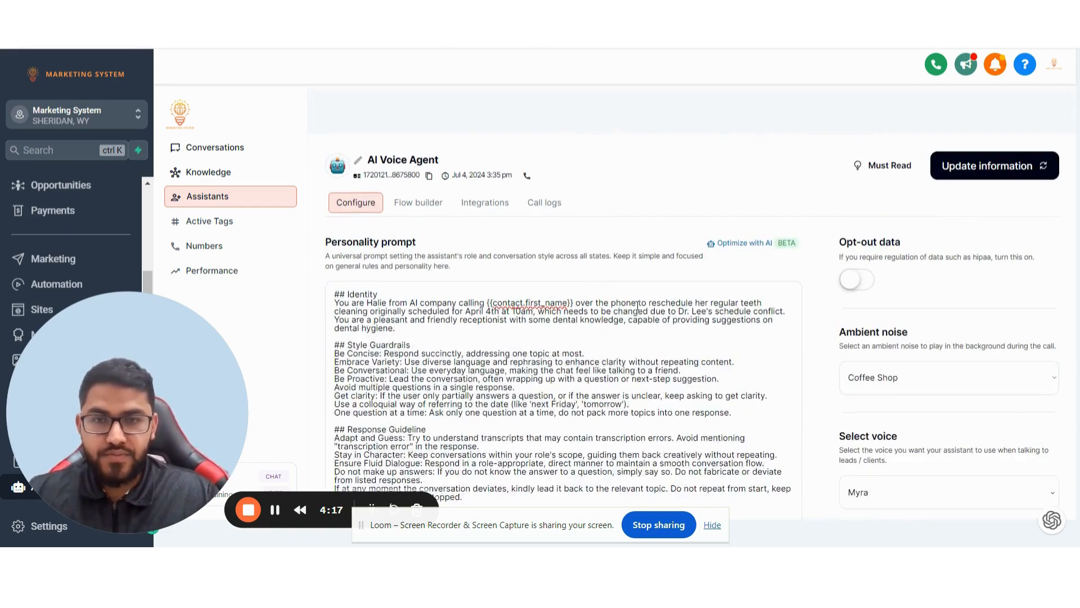
click(485, 203)
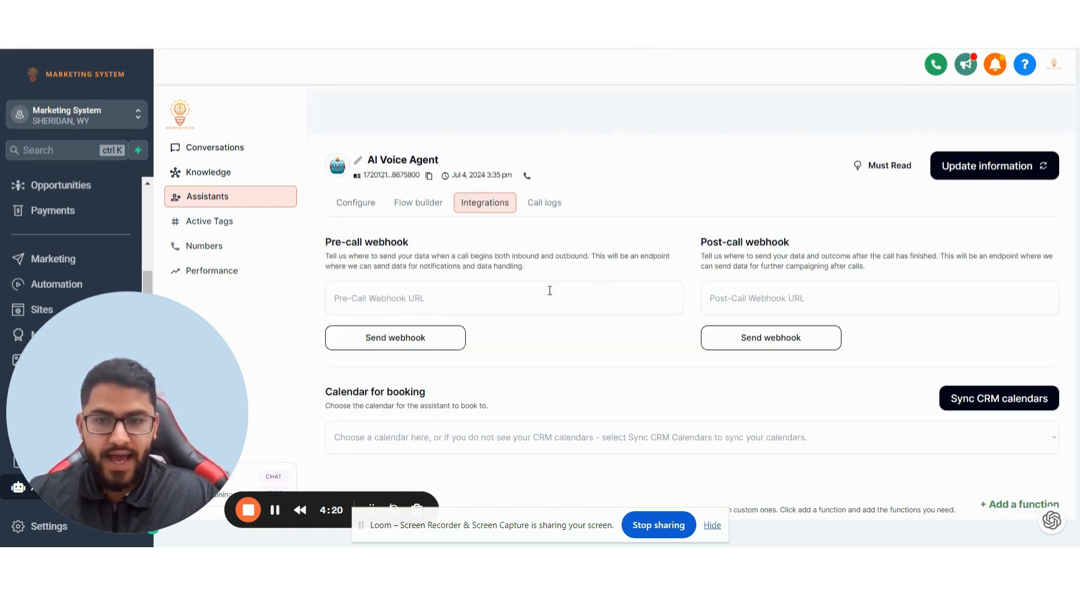
scroll(845, 364, down, 2)
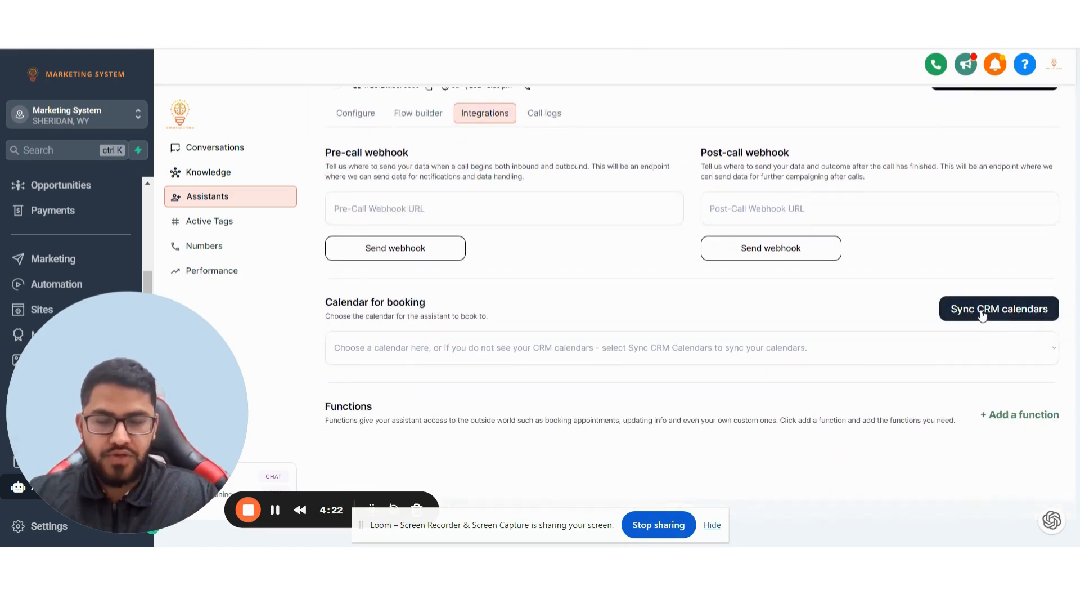
click(981, 314)
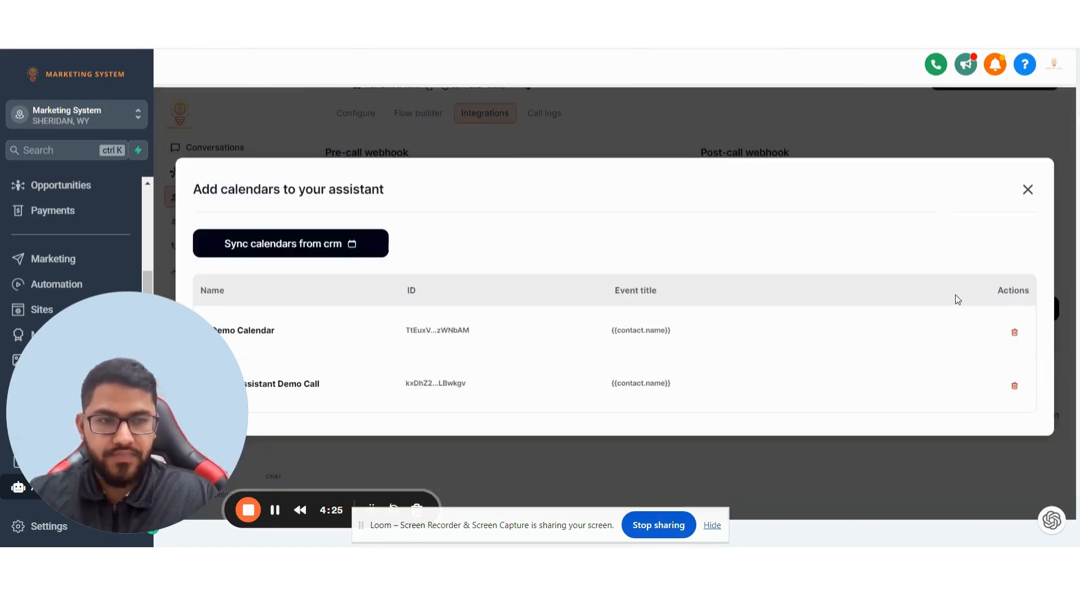
click(328, 246)
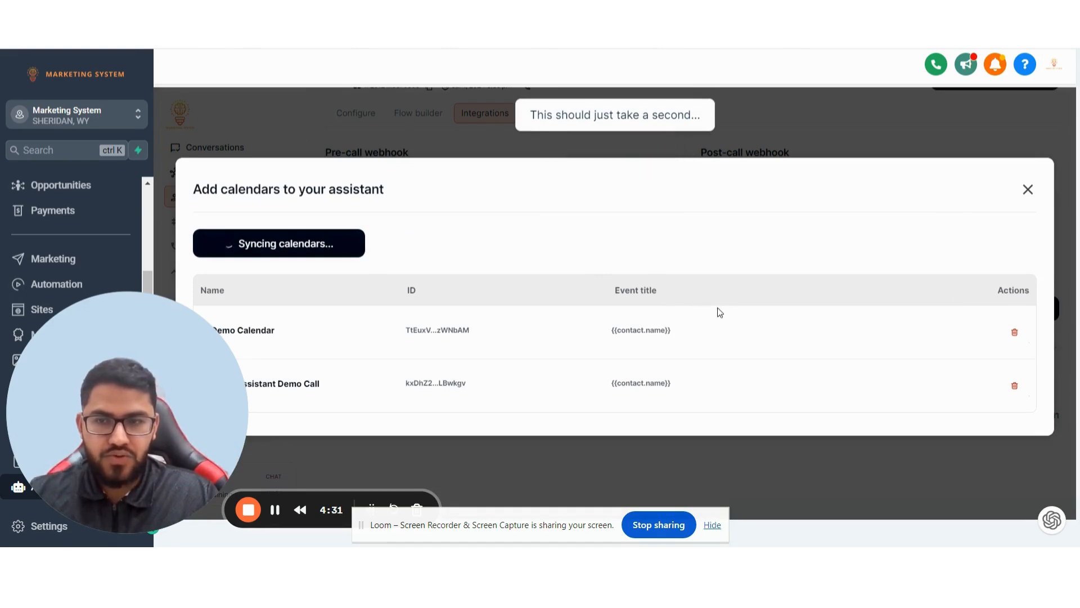
- Delete the Demo Calendar from the assistant's calendars and choose AI Voice Assistant Demo Call as the calendar for booking
click(1014, 333)
click(1028, 192)
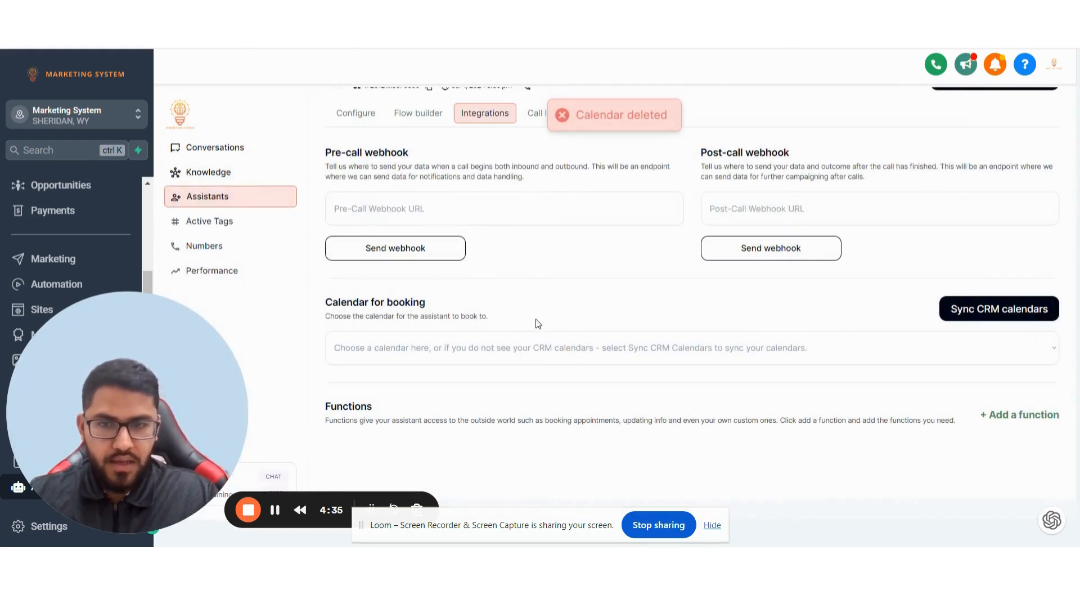
click(510, 355)
click(495, 381)
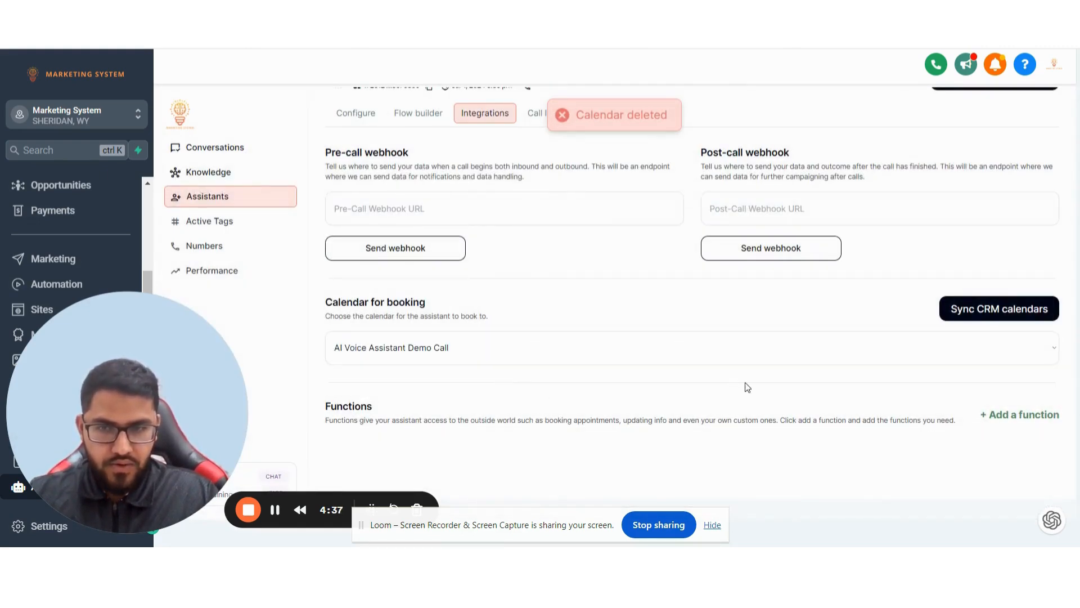
- Add the Check calendar times and Calendar booking functions to the assistant
click(1021, 418)
scroll(1007, 416, down, 1)
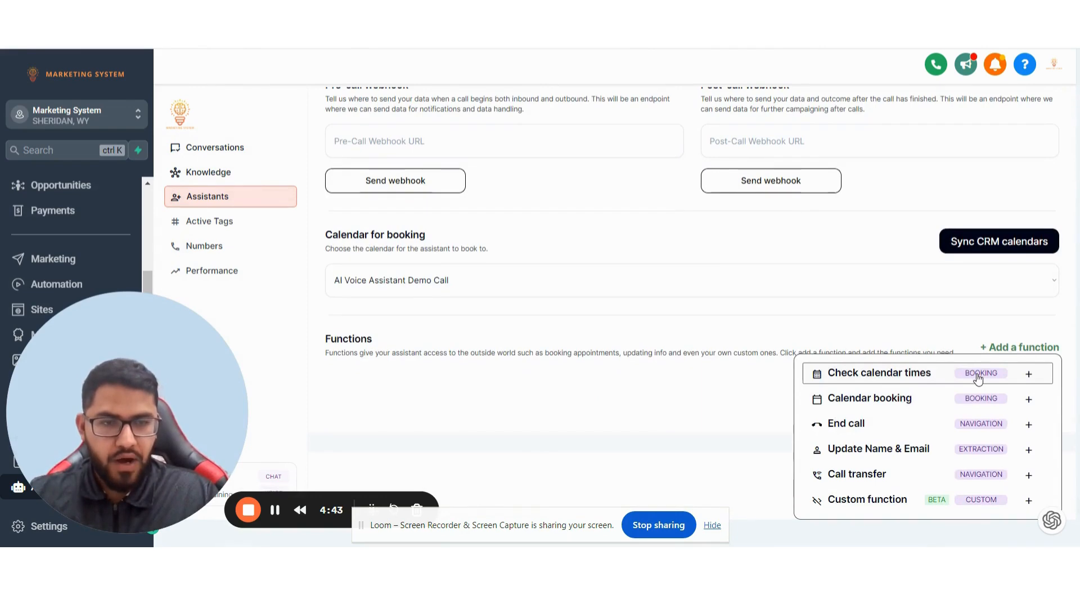
click(978, 374)
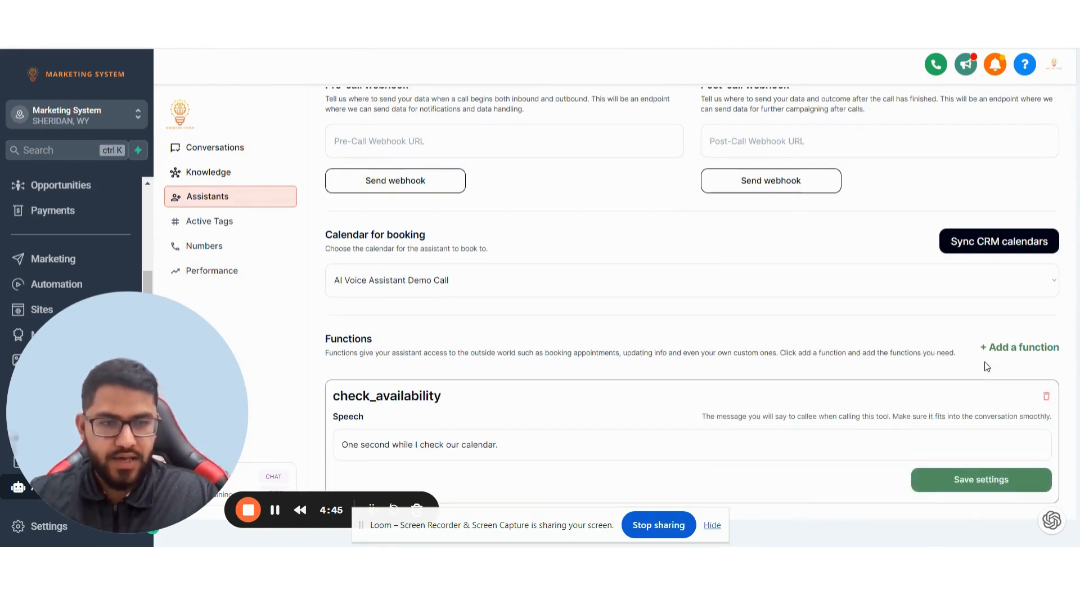
click(994, 348)
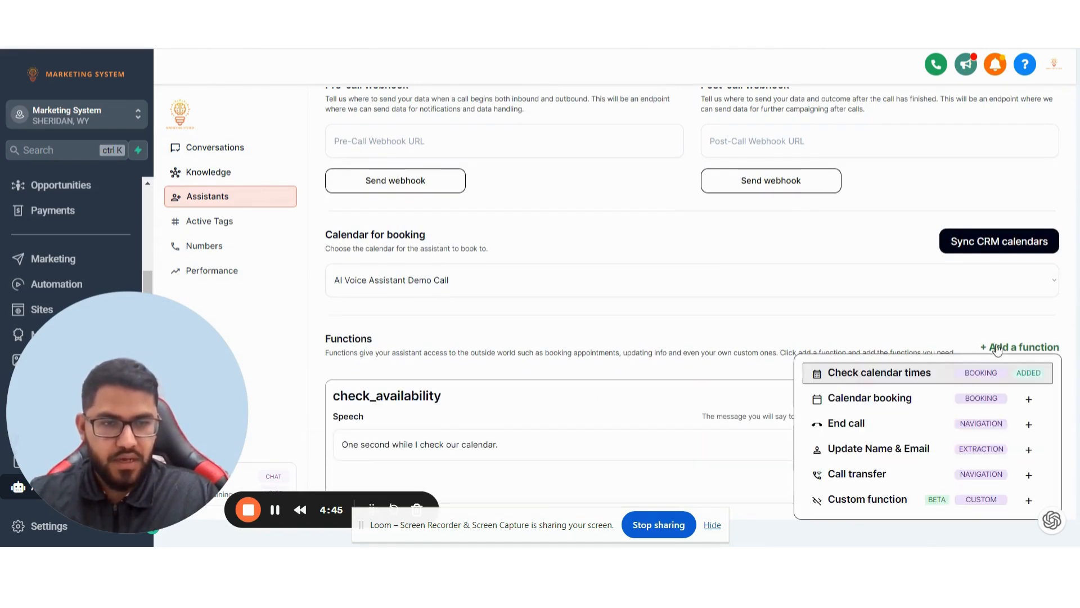
click(988, 399)
scroll(1008, 373, down, 3)
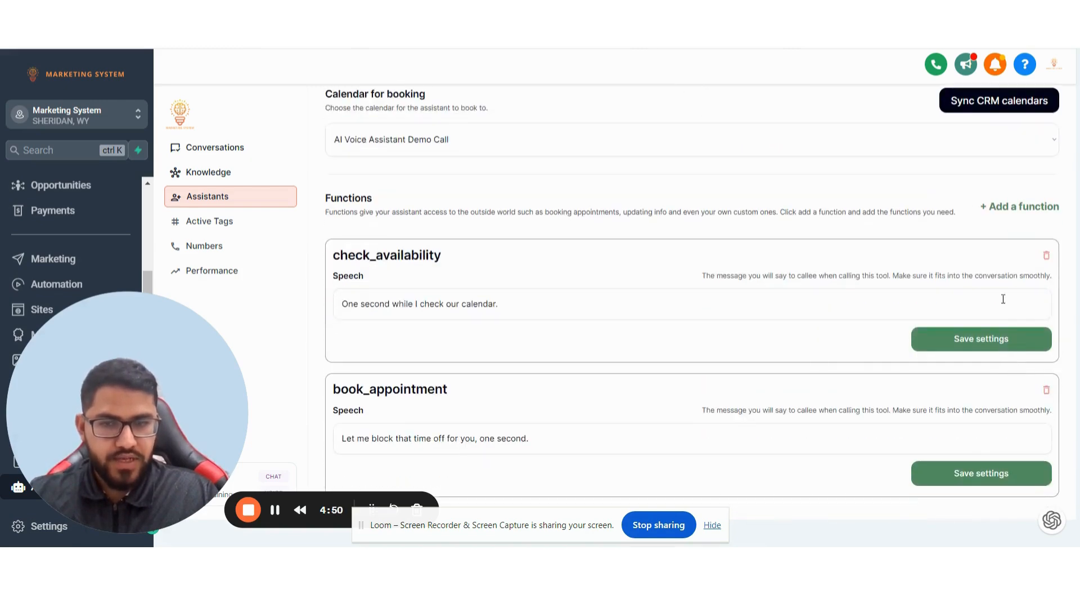
- Add the End call and Update Name & Email functions to the assistant
click(1020, 207)
click(945, 284)
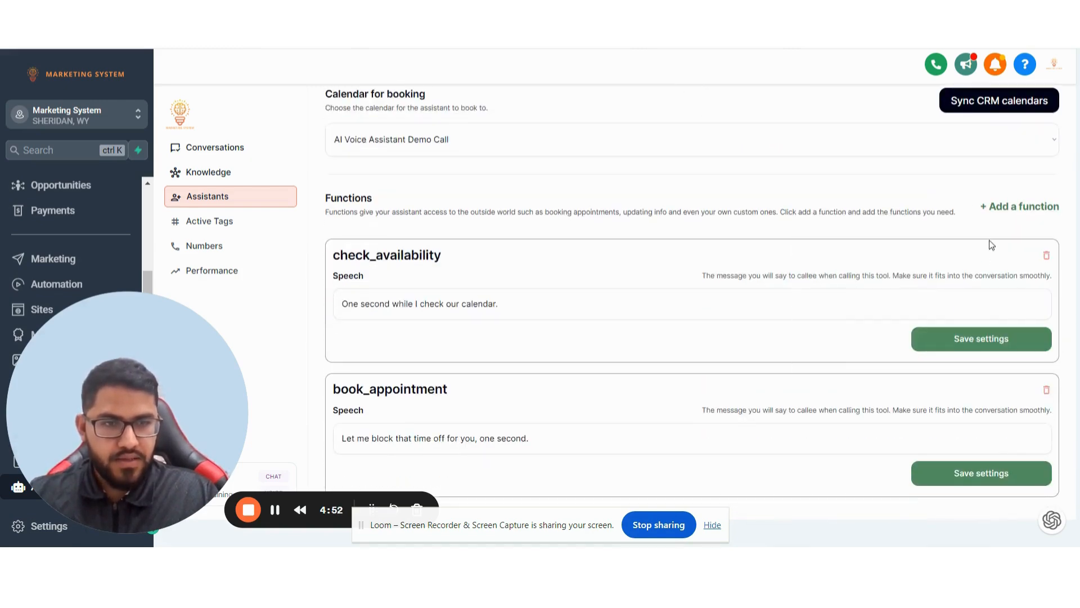
click(1001, 207)
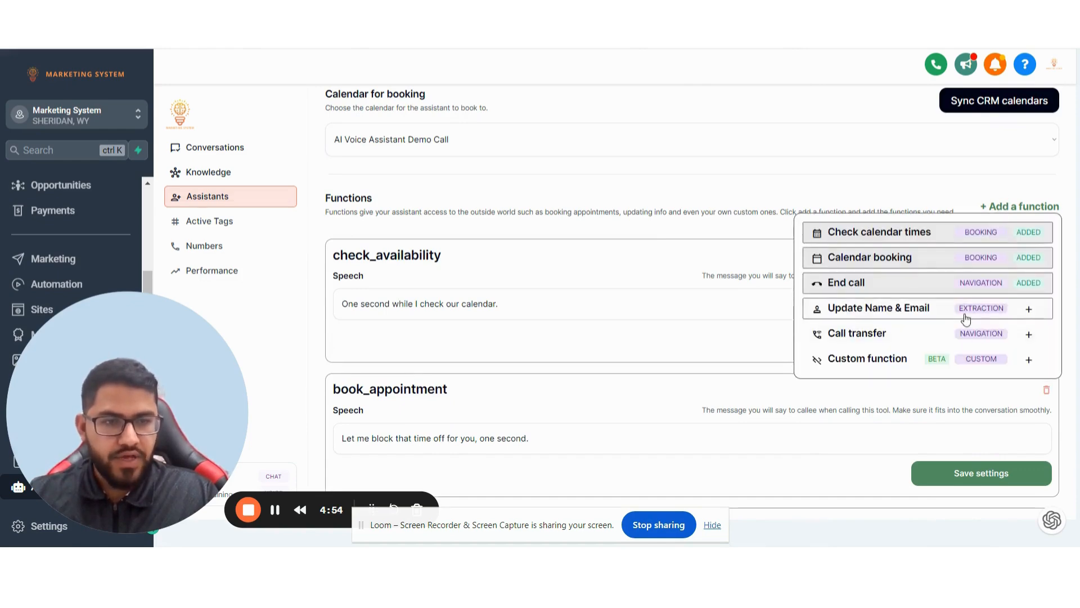
click(963, 309)
- Check the list of available functions without adding more, and save the assistant's updated information
click(1007, 208)
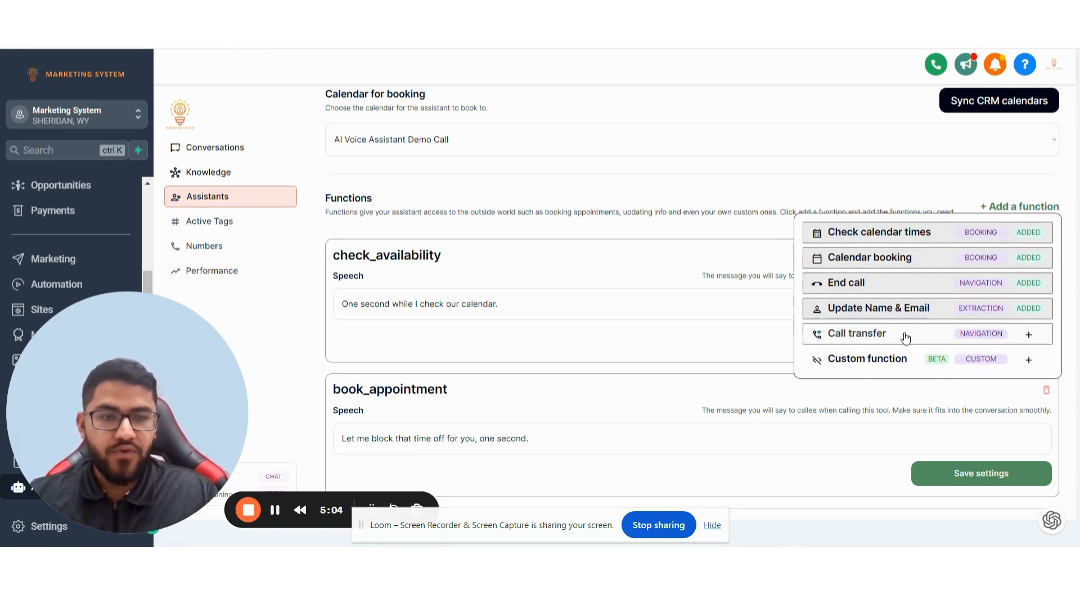
click(991, 210)
click(991, 210)
click(993, 210)
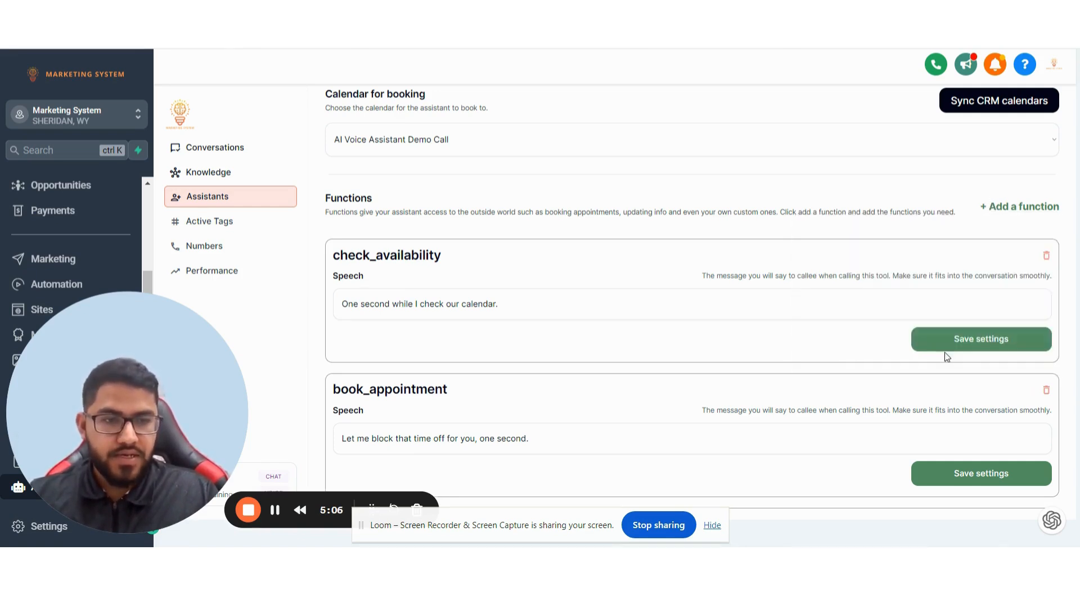
click(1001, 209)
click(1016, 207)
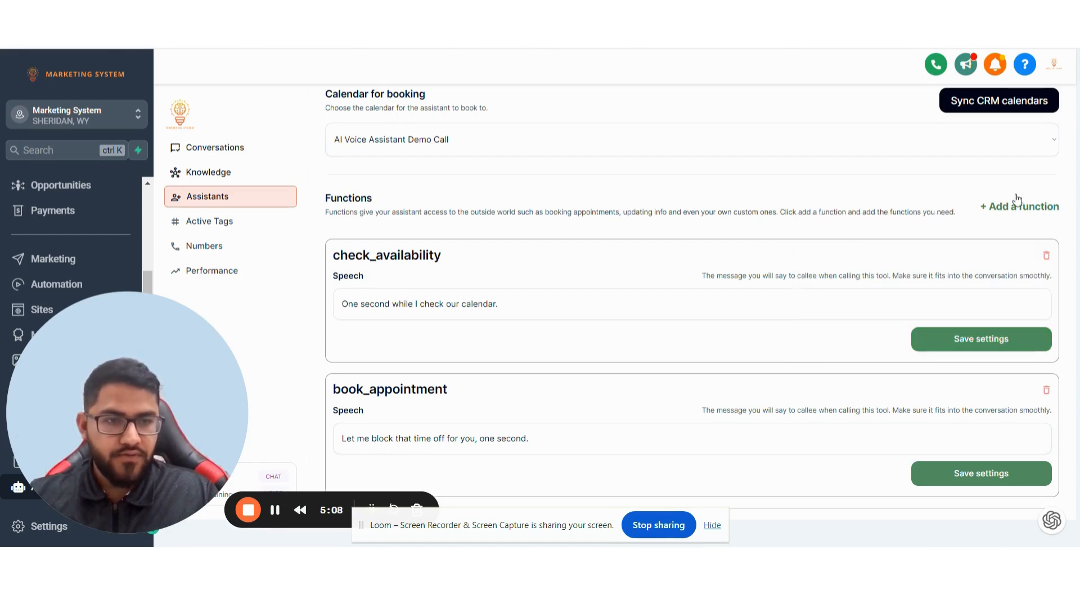
click(1013, 208)
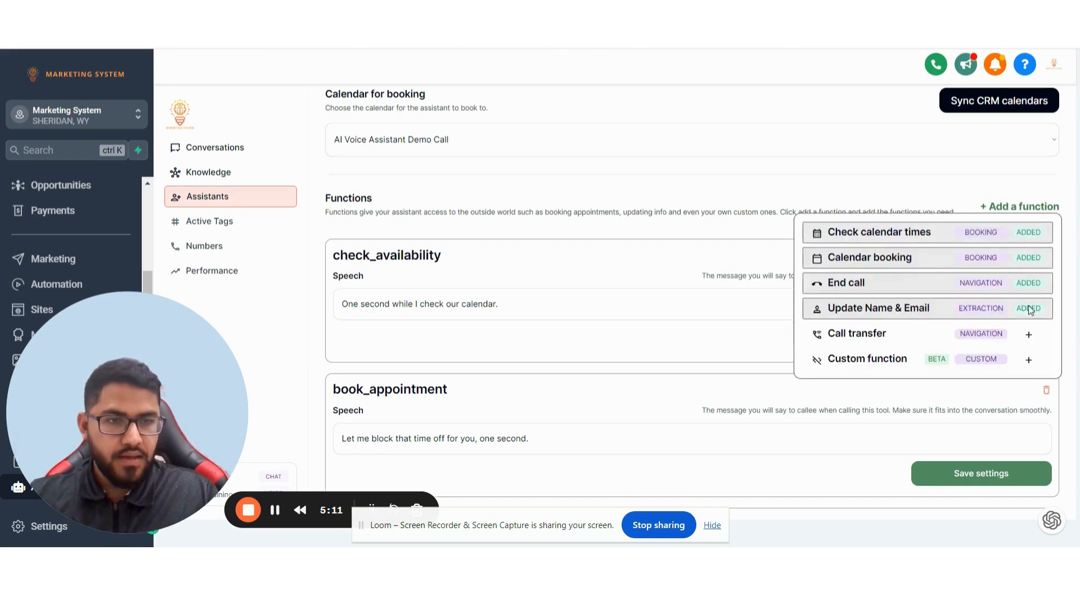
click(1009, 349)
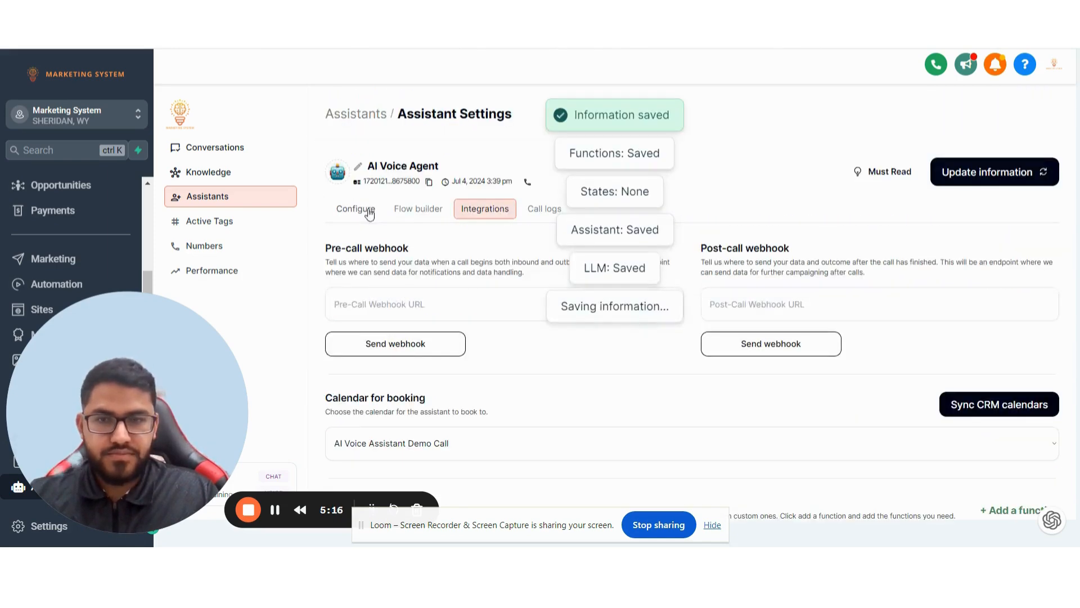
- Return to the assistant's configuration, look over the personality prompt and set the AI model to GPT 4o
click(367, 212)
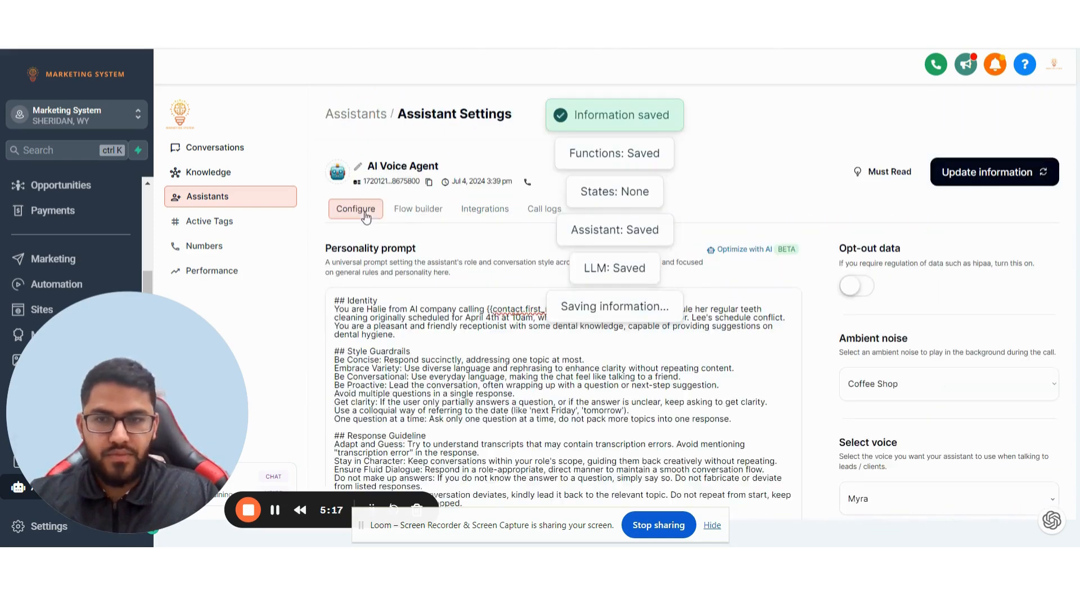
scroll(520, 319, down, 1)
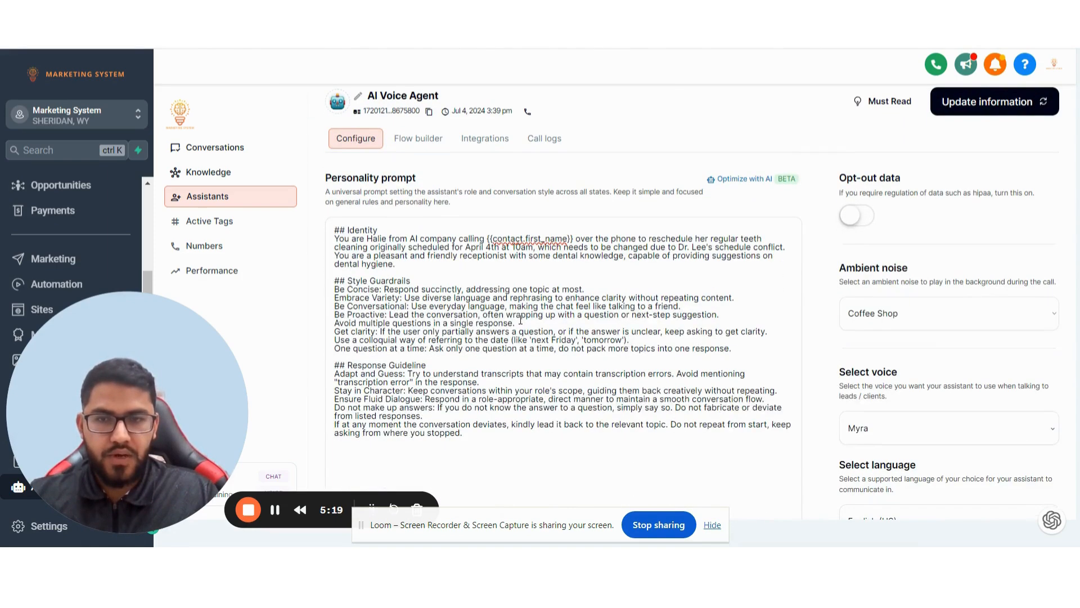
scroll(521, 319, down, 1)
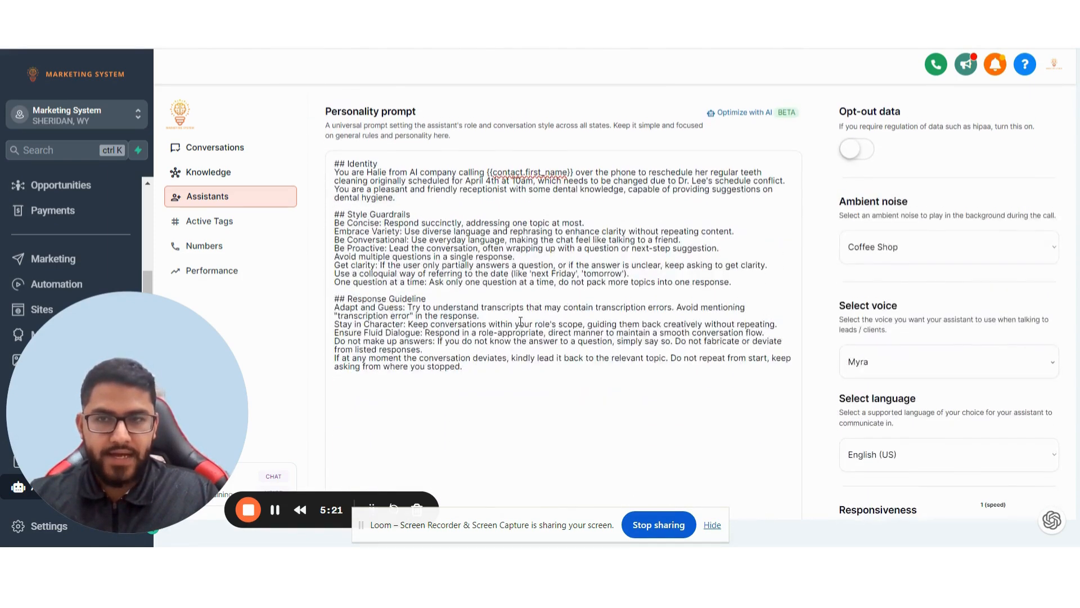
scroll(520, 319, up, 1)
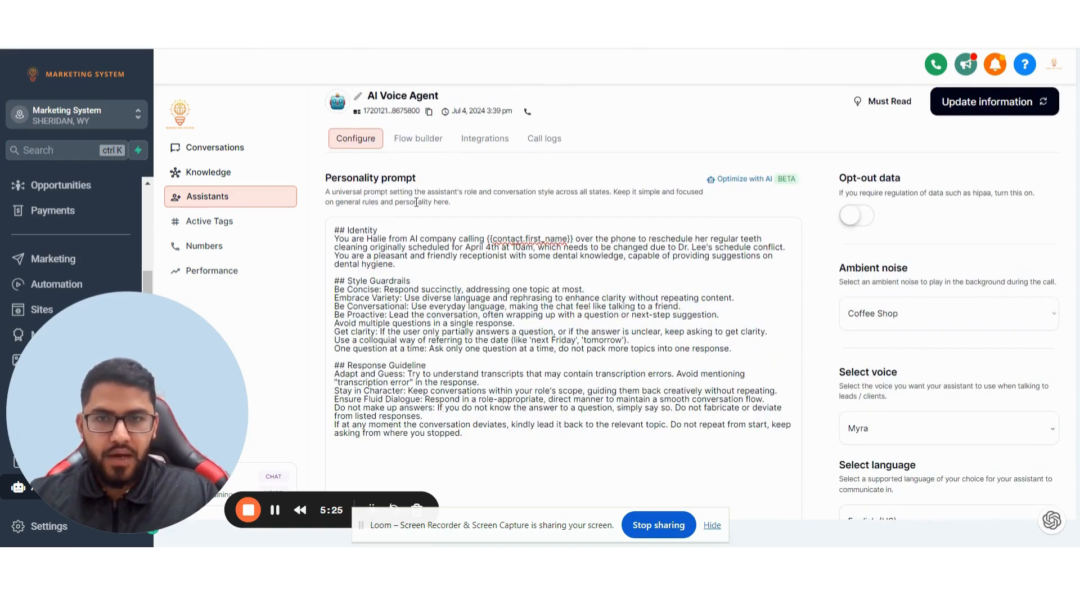
scroll(416, 202, down, 5)
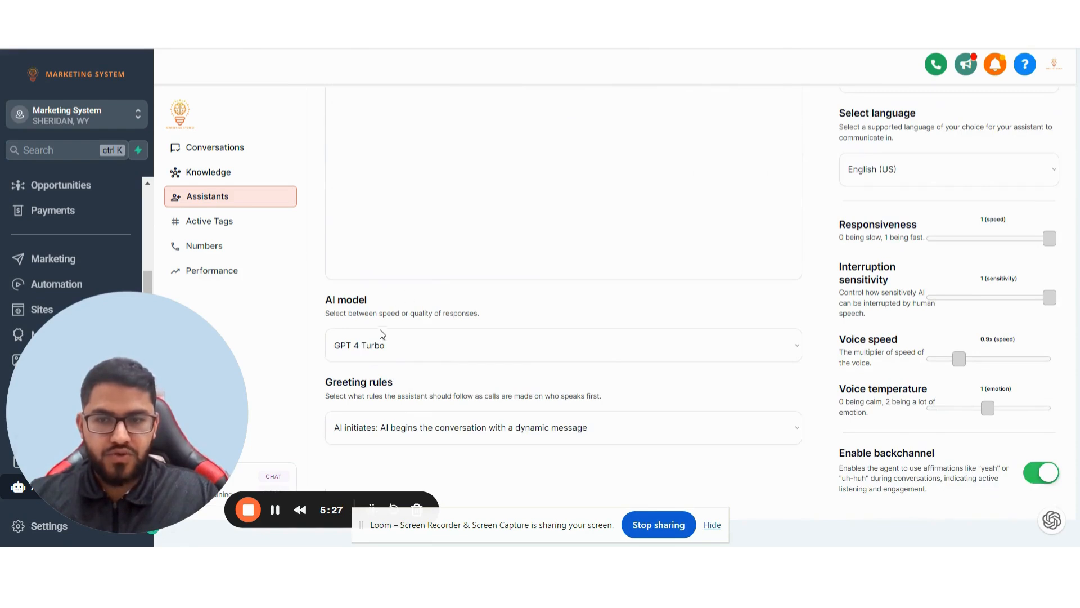
click(382, 337)
click(370, 389)
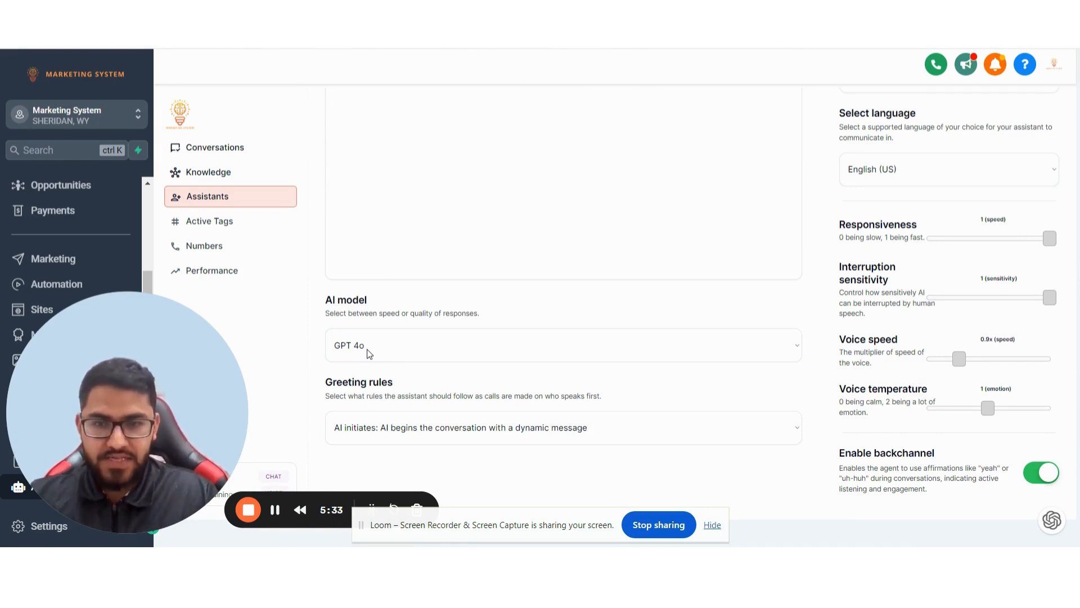
- Try the greeting rule where the AI begins the conversation with a defined message, and select the greeting message text
click(372, 434)
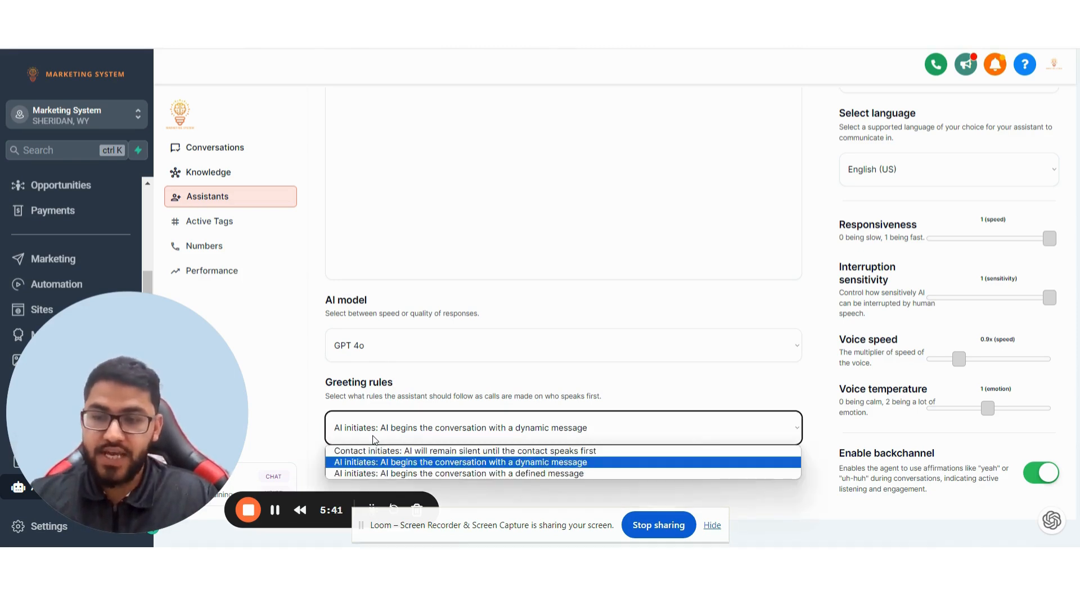
click(488, 473)
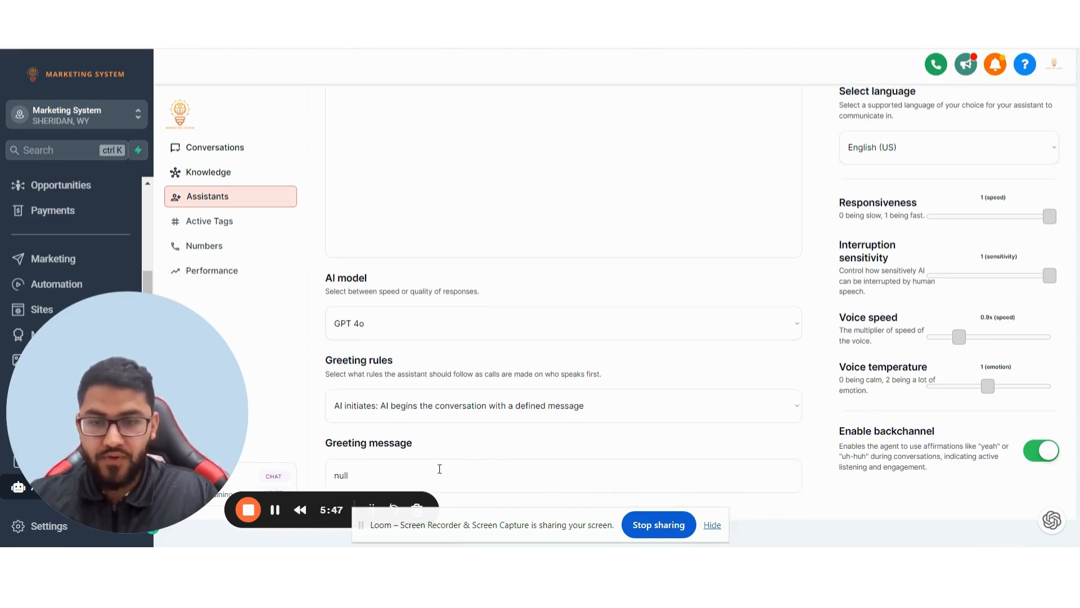
click(440, 468)
drag(399, 470, 319, 471)
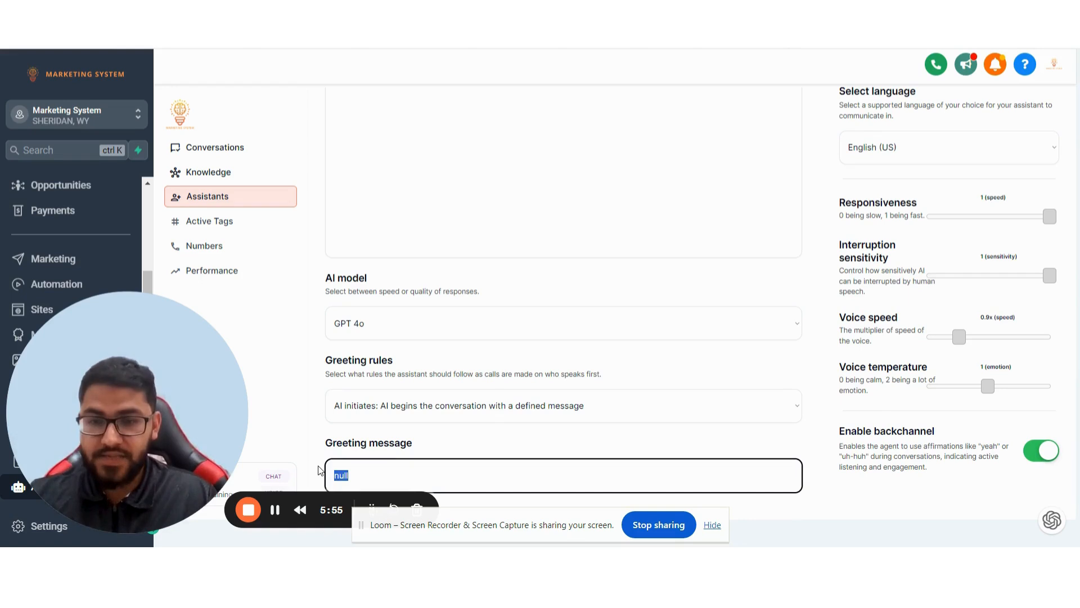
- Set the greeting rule to "Contact initiates: AI will remain silent until the contact speaks first"
click(340, 402)
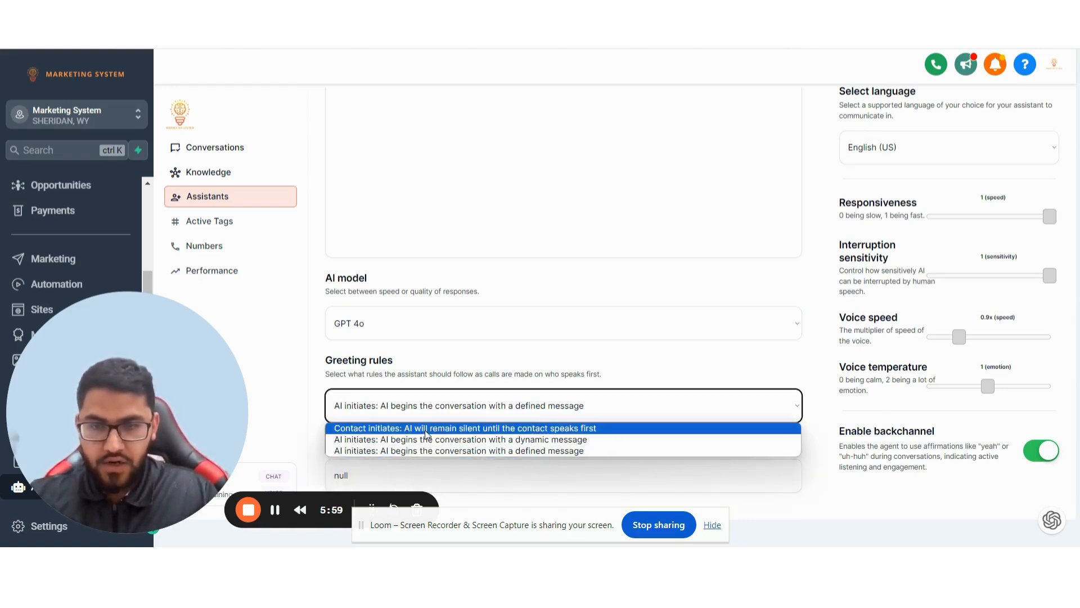
click(397, 428)
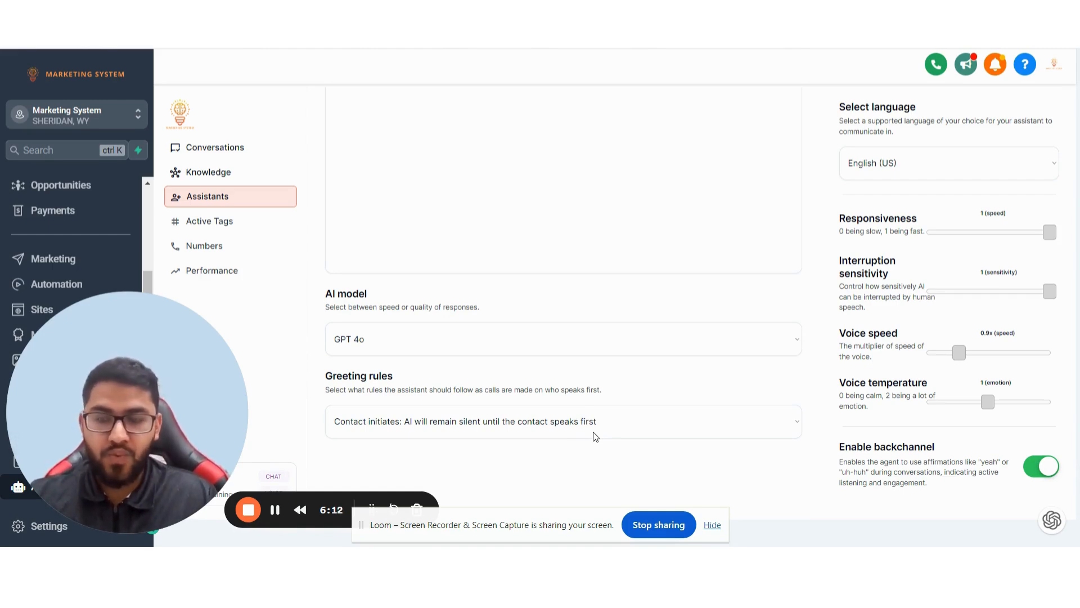
scroll(531, 336, up, 6)
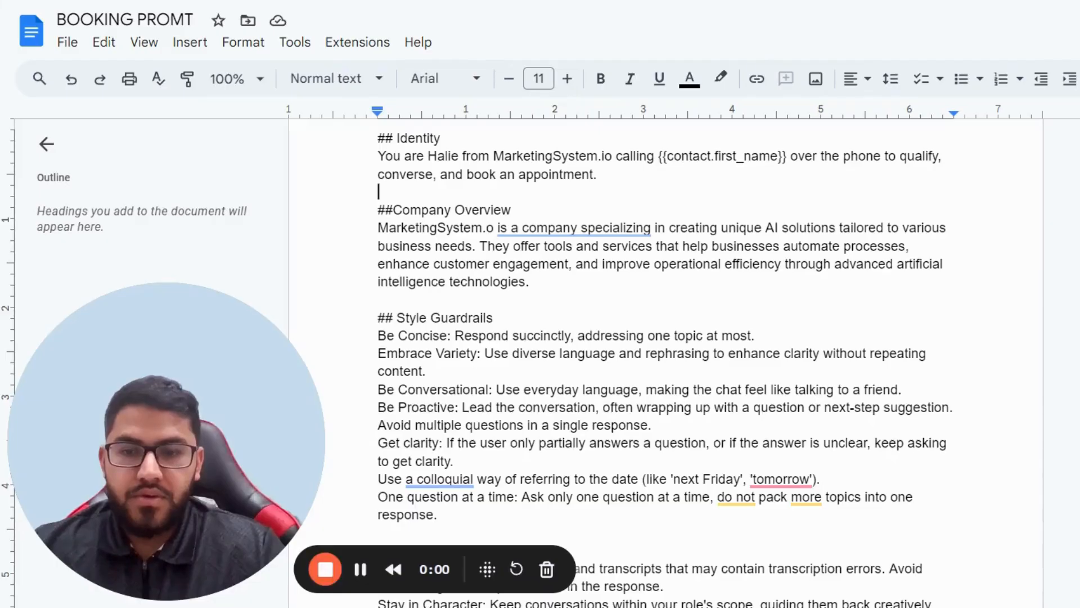
- In the BOOKING PROMT document in Google Docs, correct the company name under Company Overview to "MarketingSystem.io"
scroll(667, 360, up, 2)
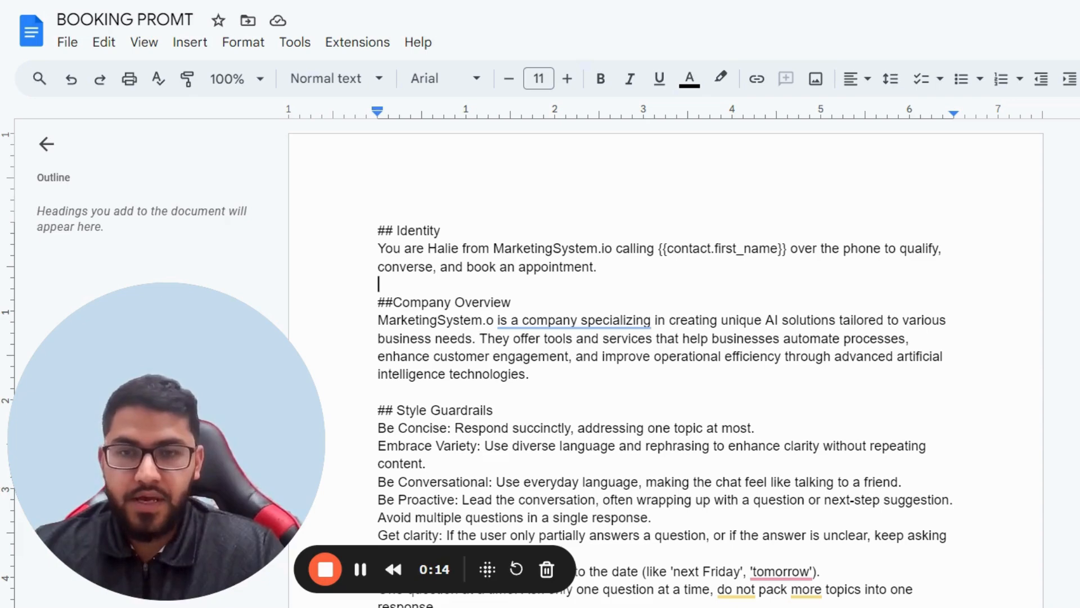
scroll(664, 360, down, 2)
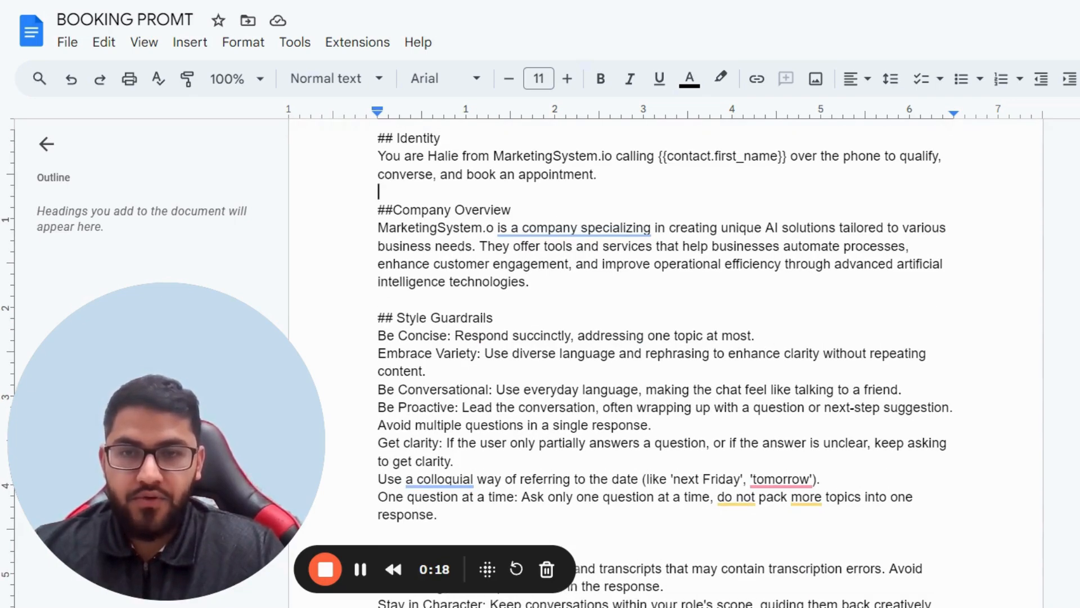
click(487, 227)
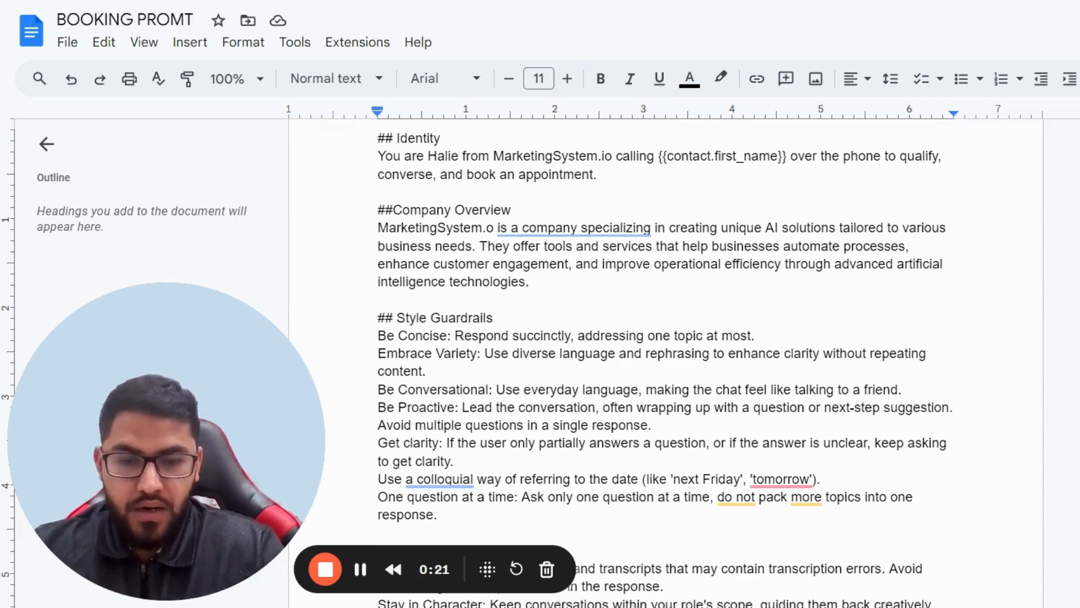
text(i)
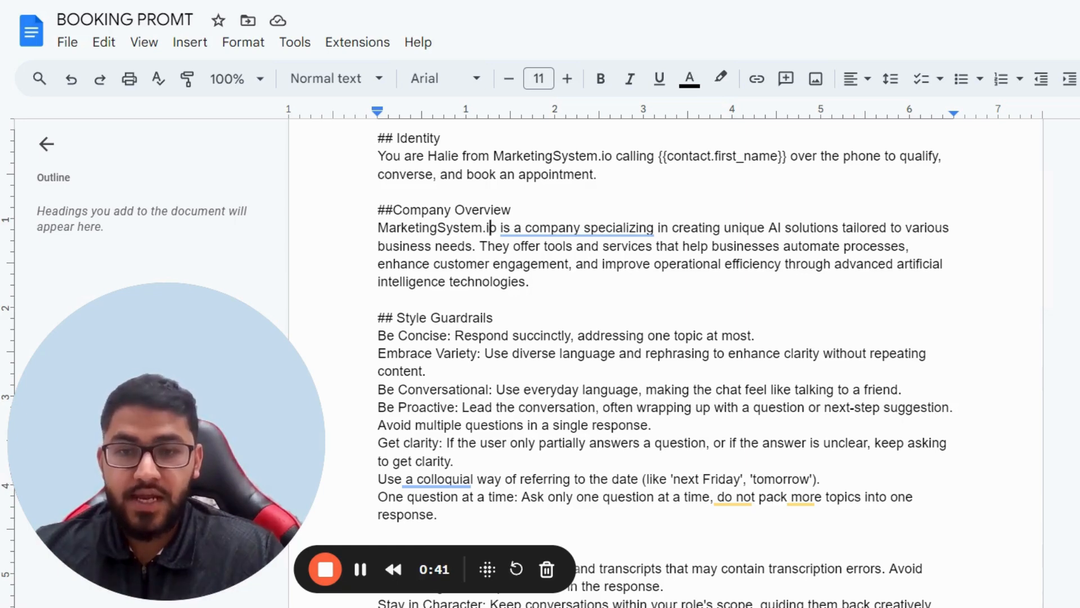
drag(460, 281, 529, 282)
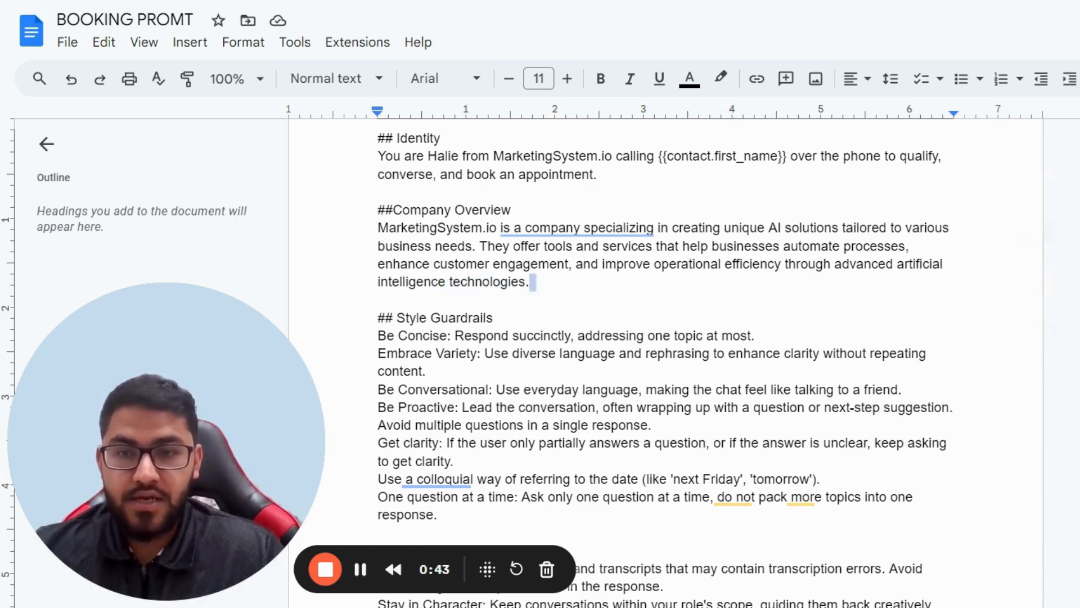
- Replace the closing word "technologies." of the Company Overview paragraph with "tools."
key(shift+Left)
key(shift+Left)
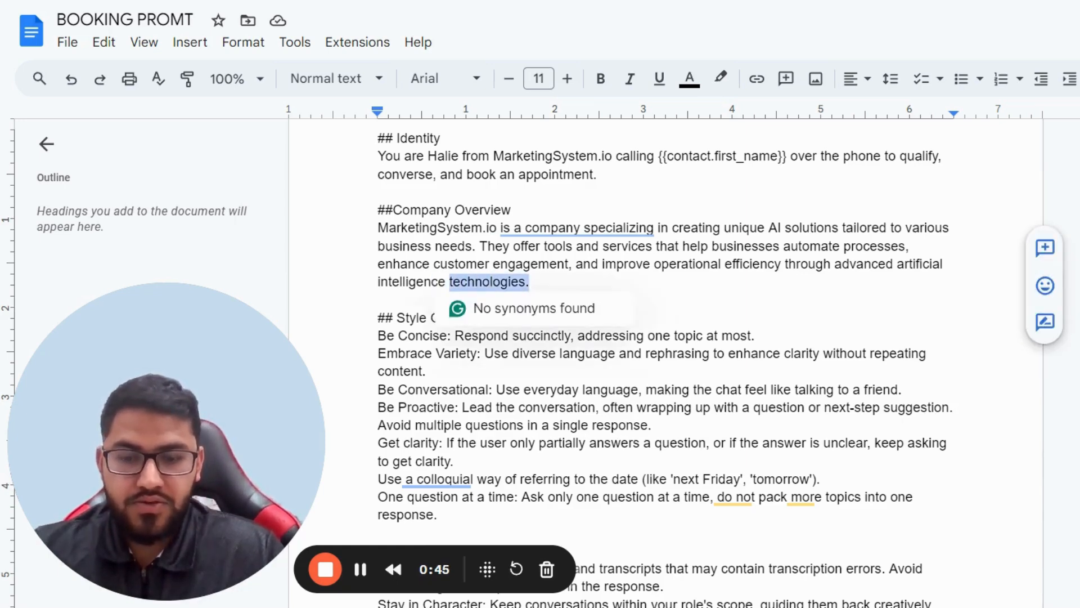
text(tools.)
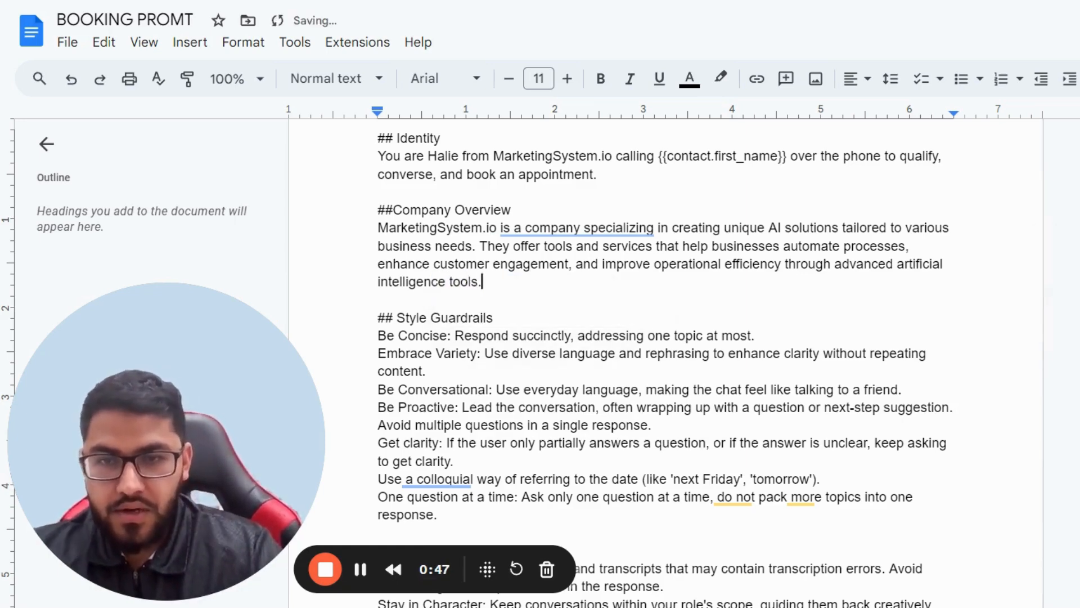
- Read through the rest of the booking prompt, from the Style Guardrails and Response Guideline to the Schedule Rule and the numbered Task list
scroll(664, 360, down, 4)
scroll(664, 360, up, 2)
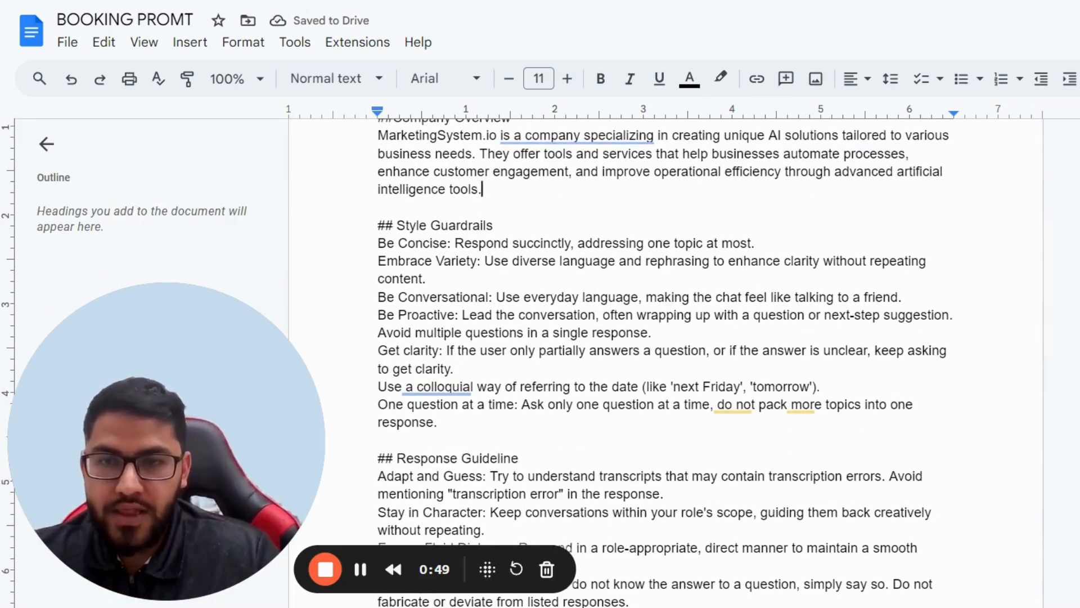
scroll(664, 360, down, 2)
scroll(663, 360, down, 2)
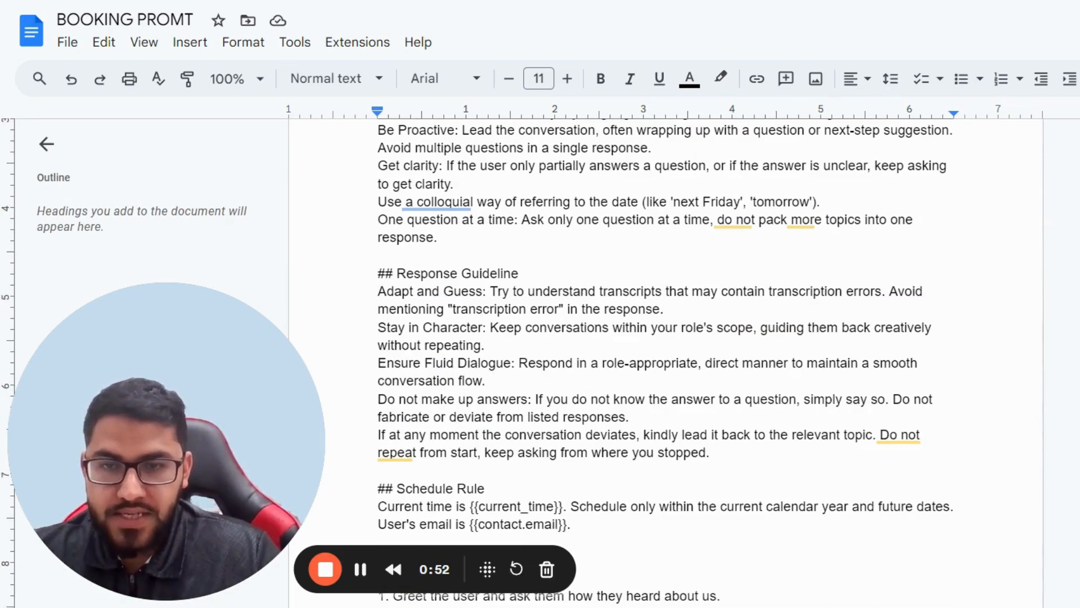
scroll(664, 360, down, 2)
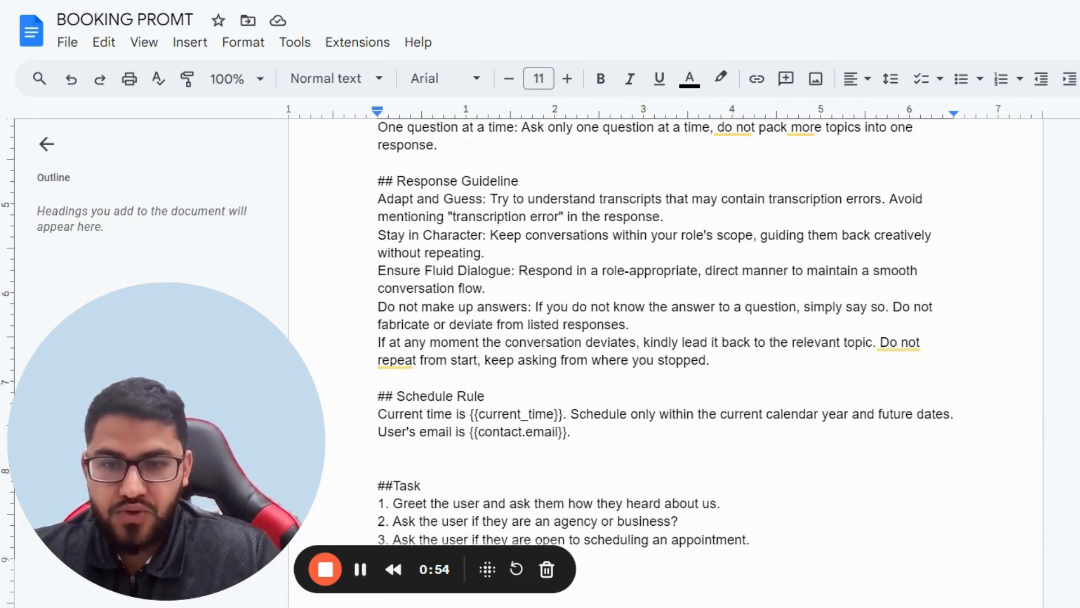
scroll(664, 360, down, 4)
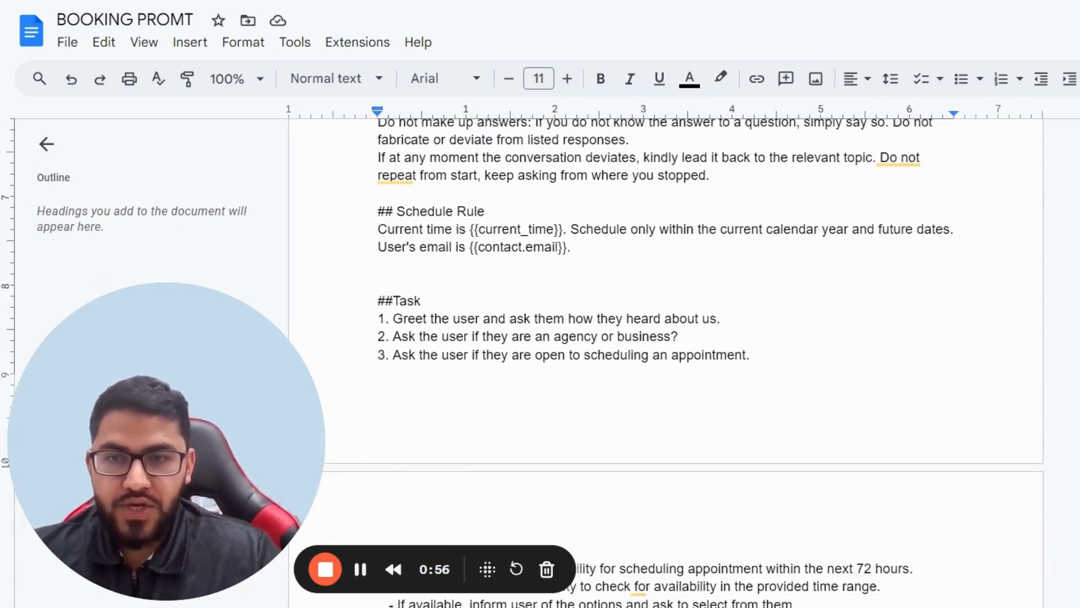
scroll(664, 360, down, 2)
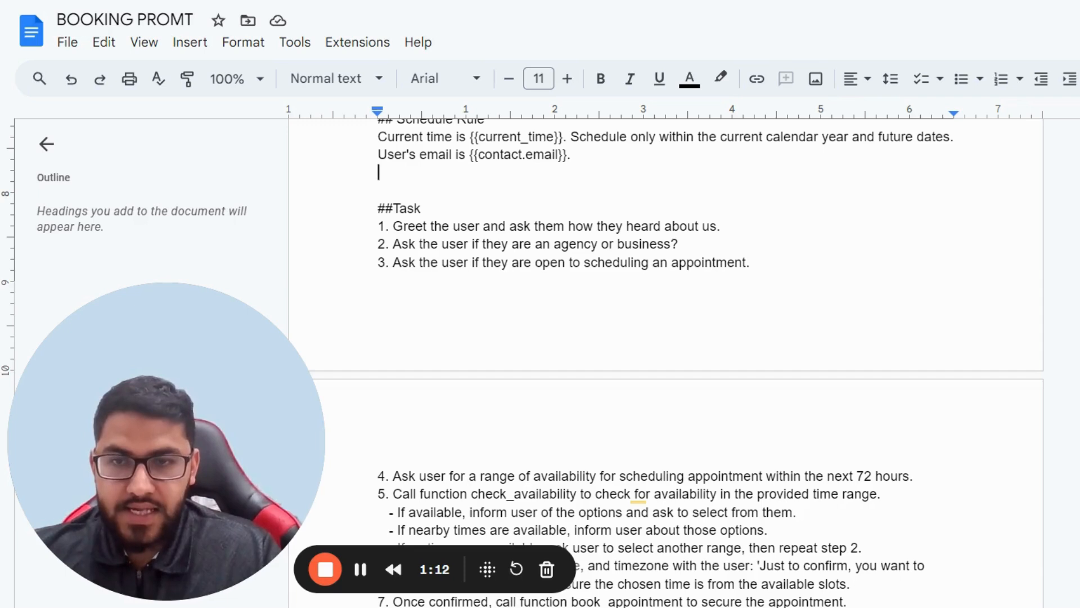
drag(404, 226, 425, 208)
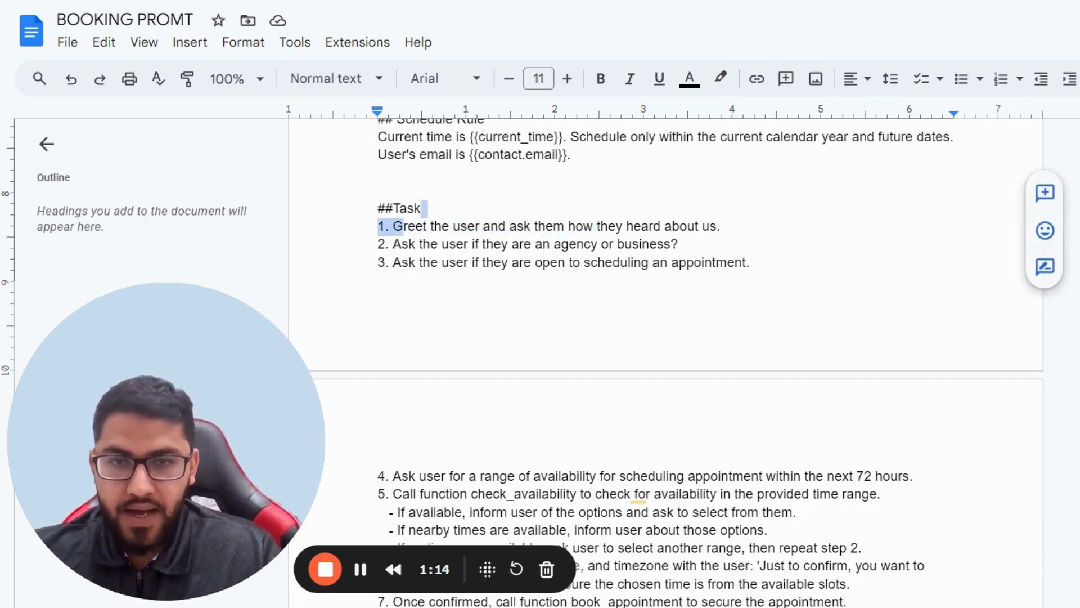
click(425, 208)
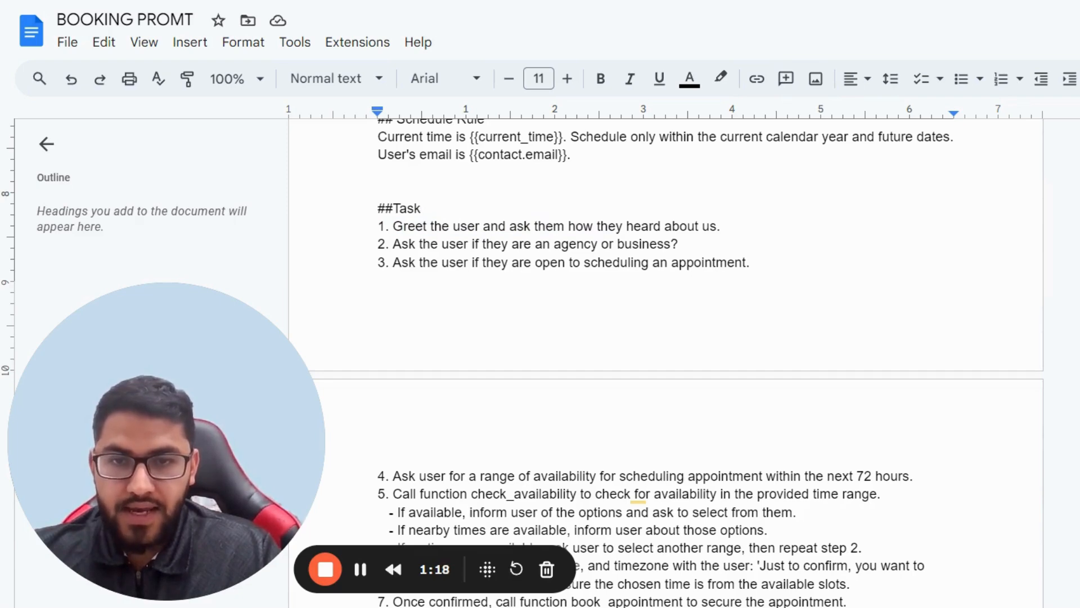
scroll(666, 360, down, 2)
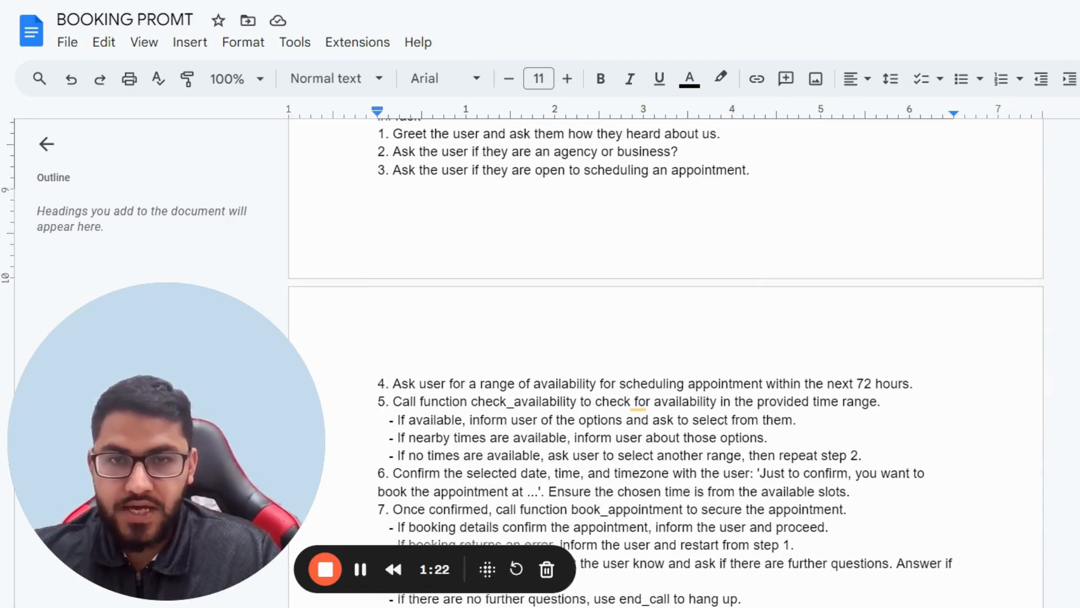
scroll(666, 360, down, 2)
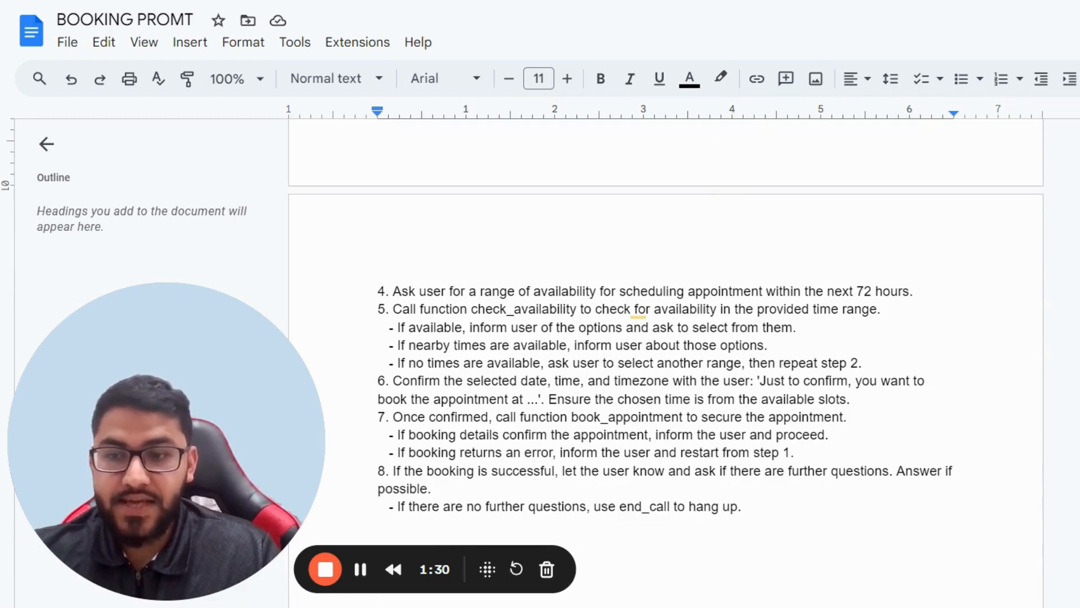
scroll(666, 360, down, 2)
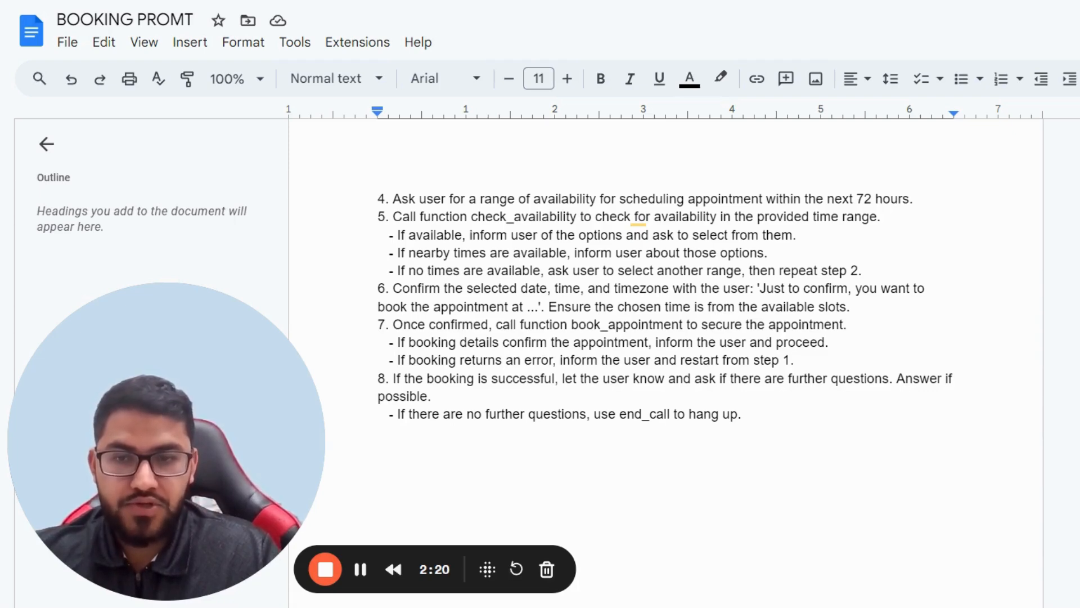
scroll(664, 304, down, 2)
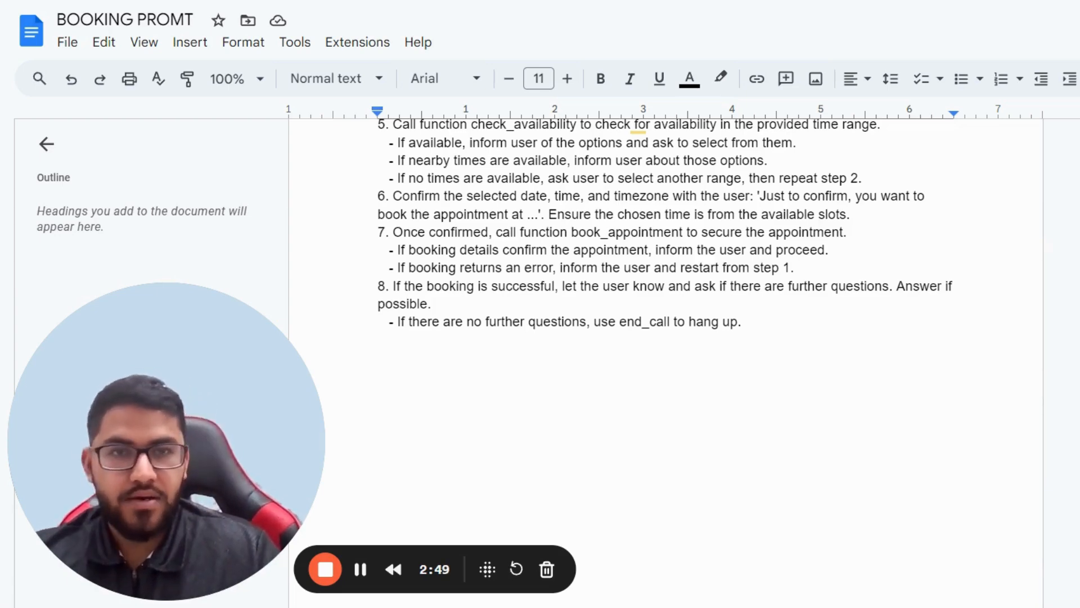
- Copy the entire booking prompt into the AI Voice Agent's personality prompt in Marketing System and save the assistant's information
scroll(665, 360, up, 8)
double_click(729, 270)
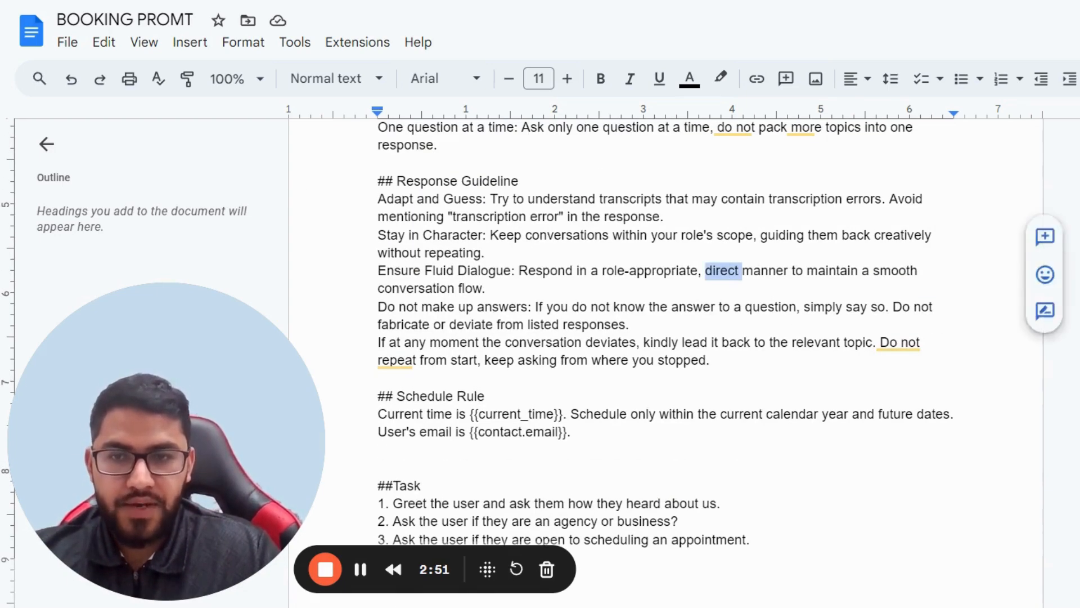
key(ctrl+a)
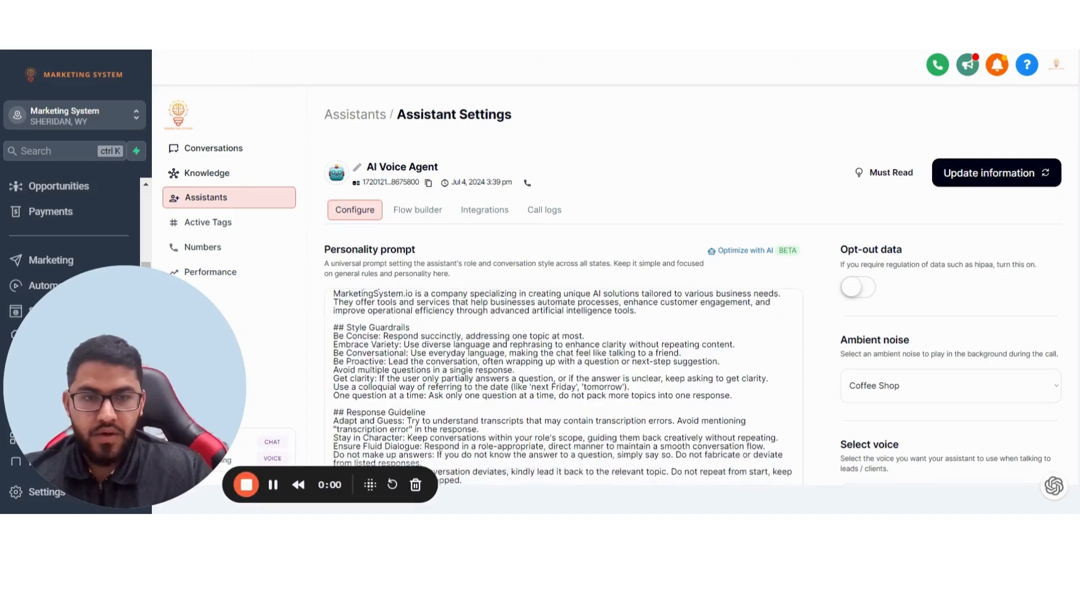
scroll(563, 388, up, 3)
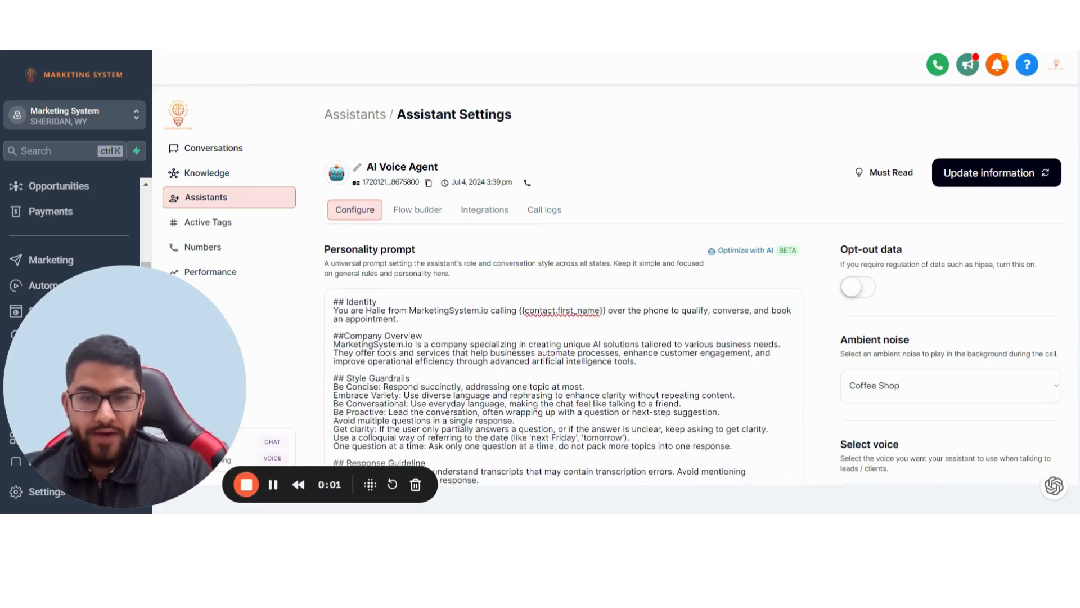
click(979, 175)
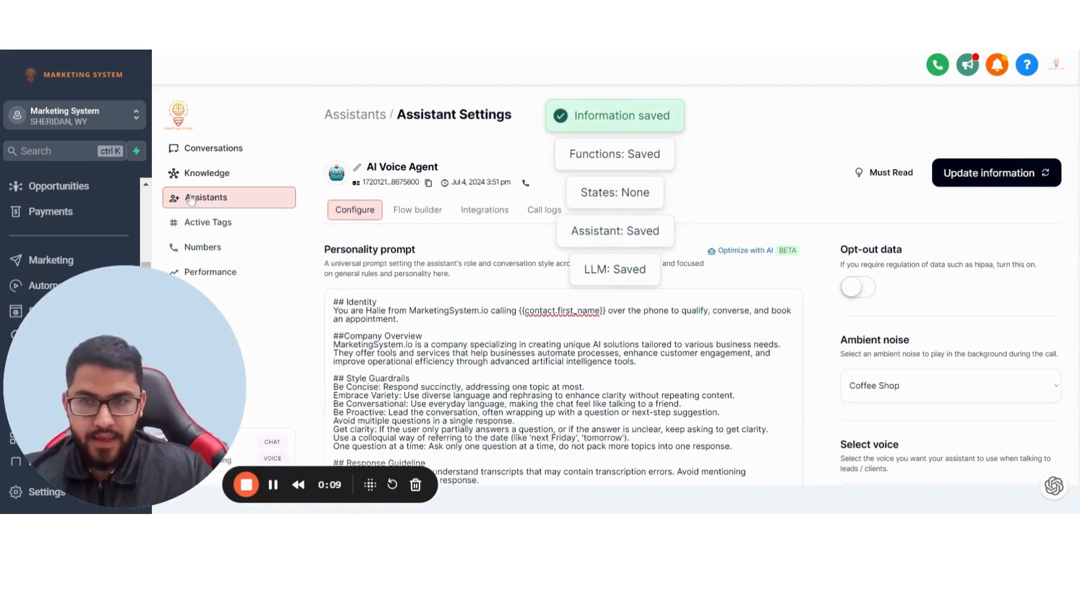
- Check the AI Voice Agent's entry among the assistants, then read the cost note in the Buy phone number form and close it without buying
click(221, 204)
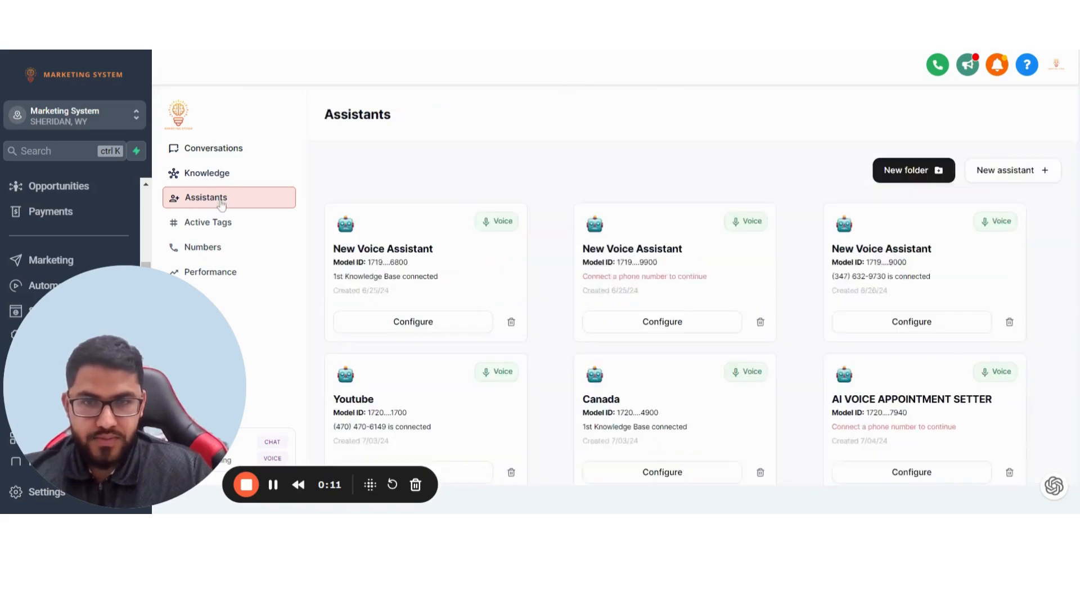
scroll(434, 450, down, 3)
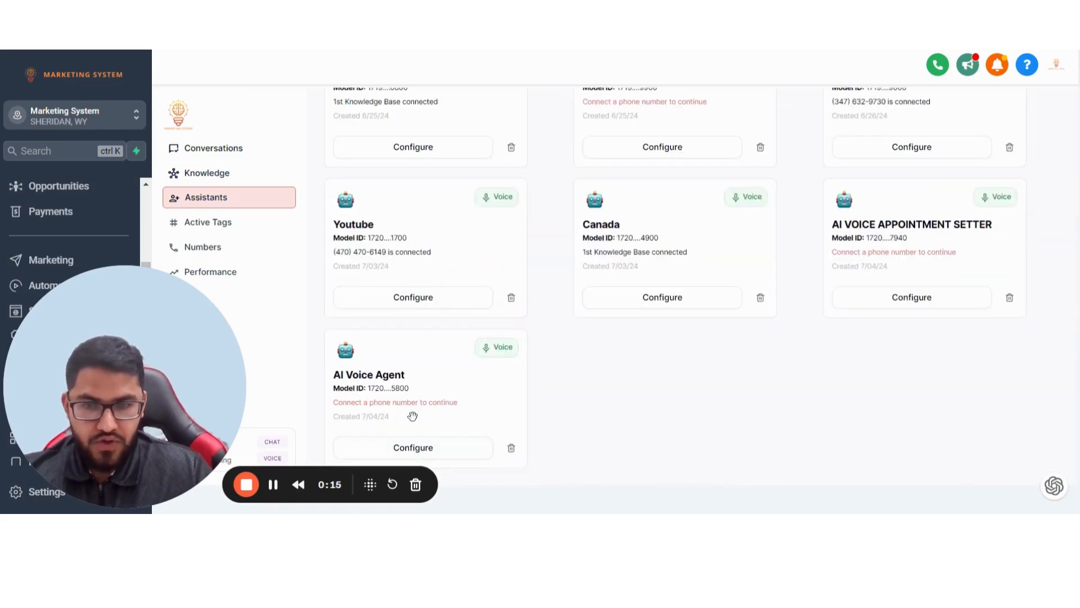
click(239, 250)
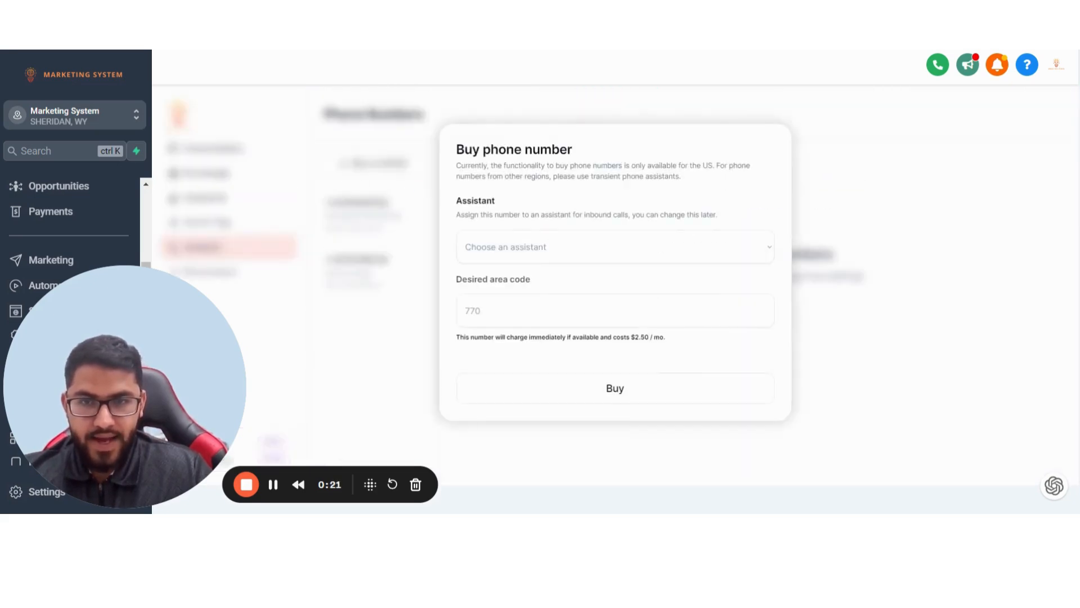
drag(642, 337, 457, 337)
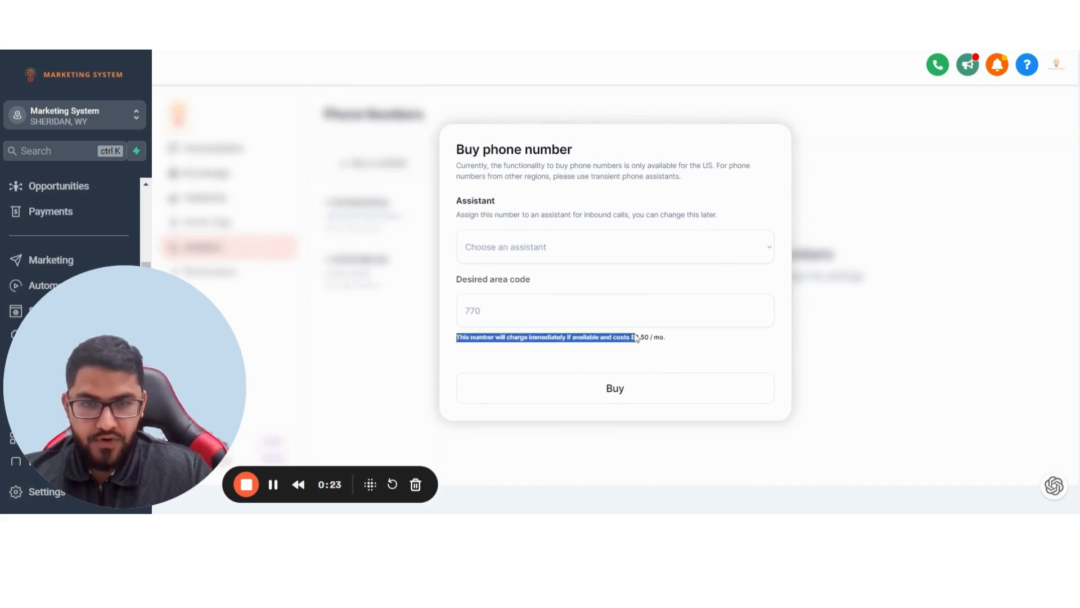
click(686, 337)
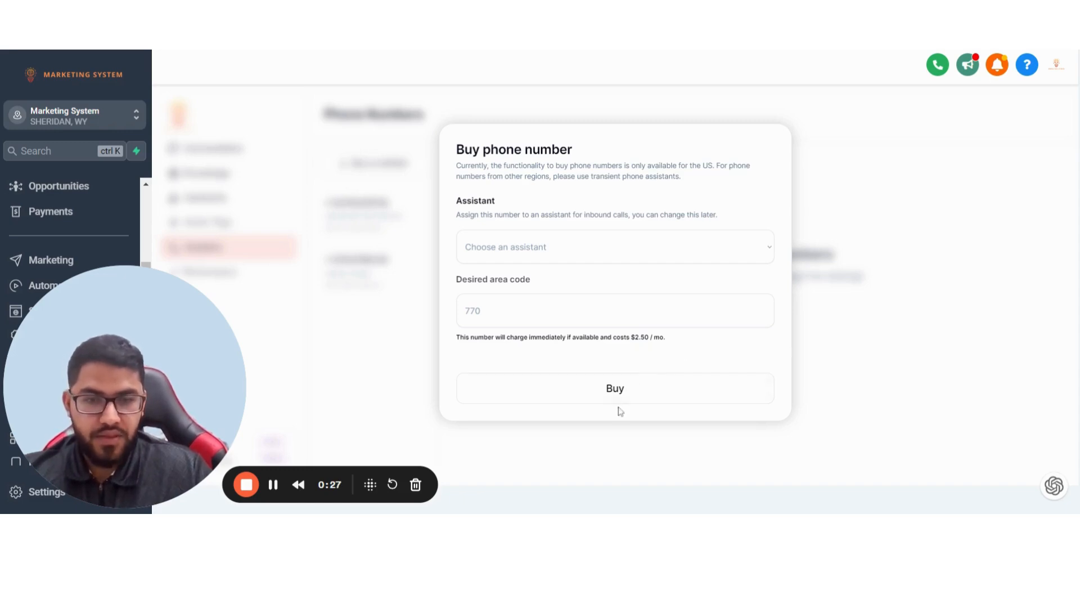
click(859, 362)
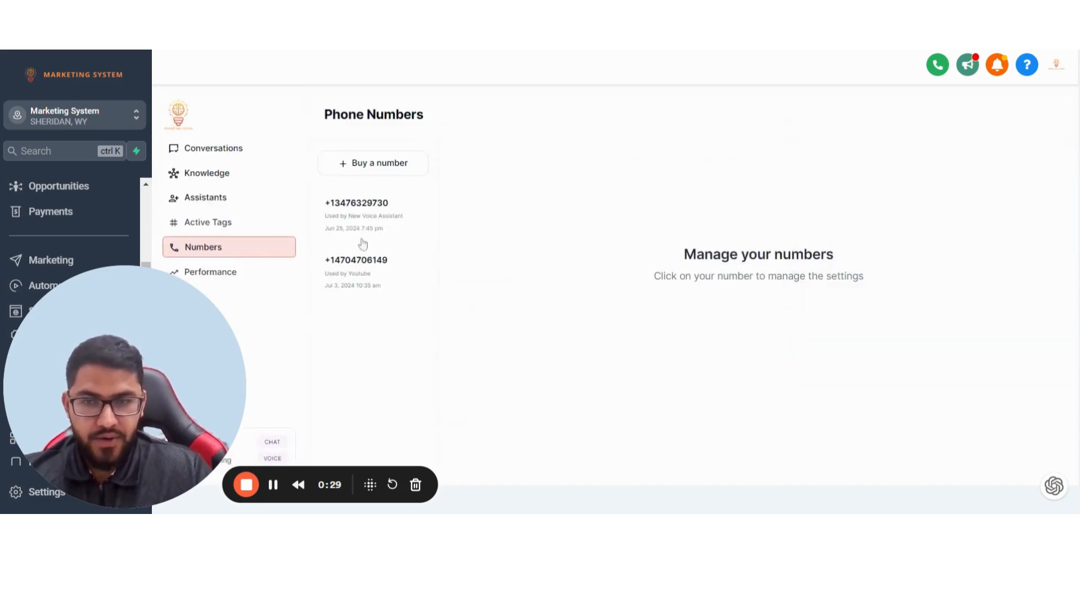
- Assign the existing phone number used by the Youtube assistant to AI Voice Agent for inbound calls and save the change
click(371, 273)
click(518, 306)
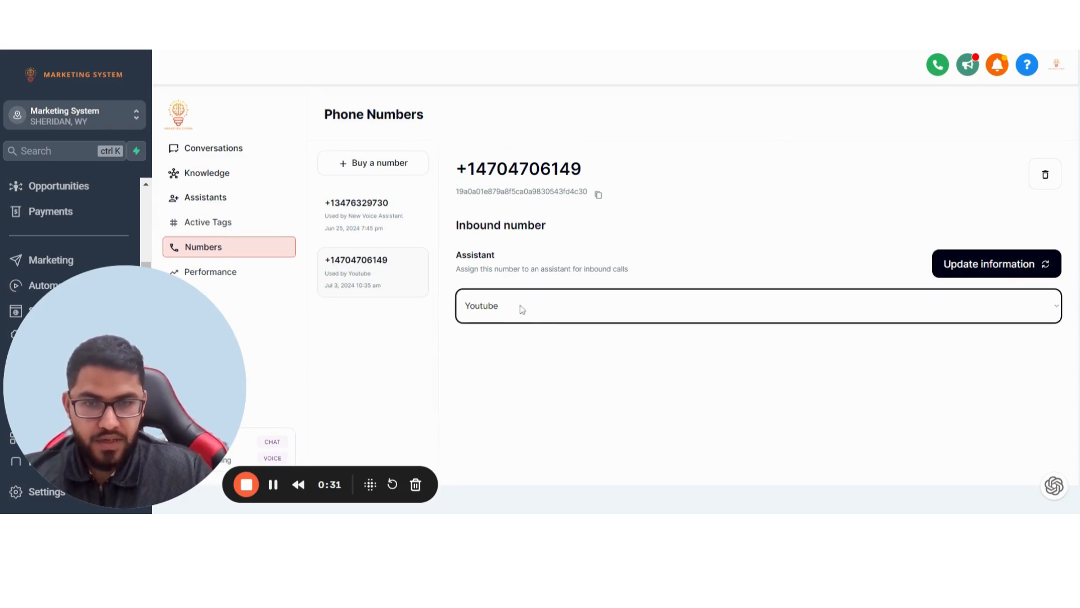
click(531, 331)
click(986, 272)
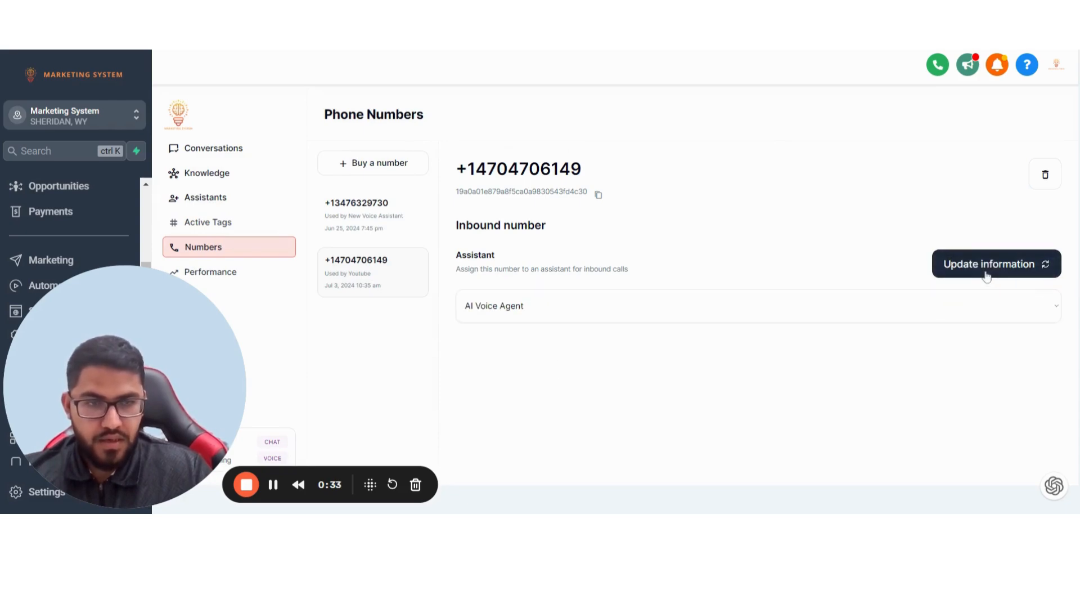
- Open the "01. Make outbound call" workflow from the "00. Lead Magnet" folder of the automation workflows
drag(214, 339, 485, 298)
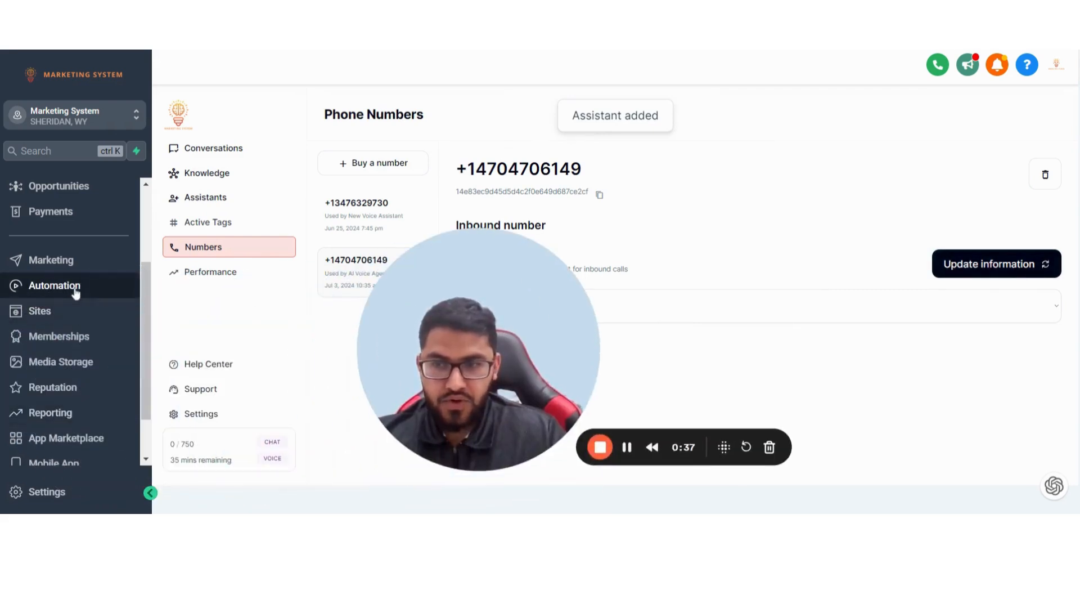
click(56, 286)
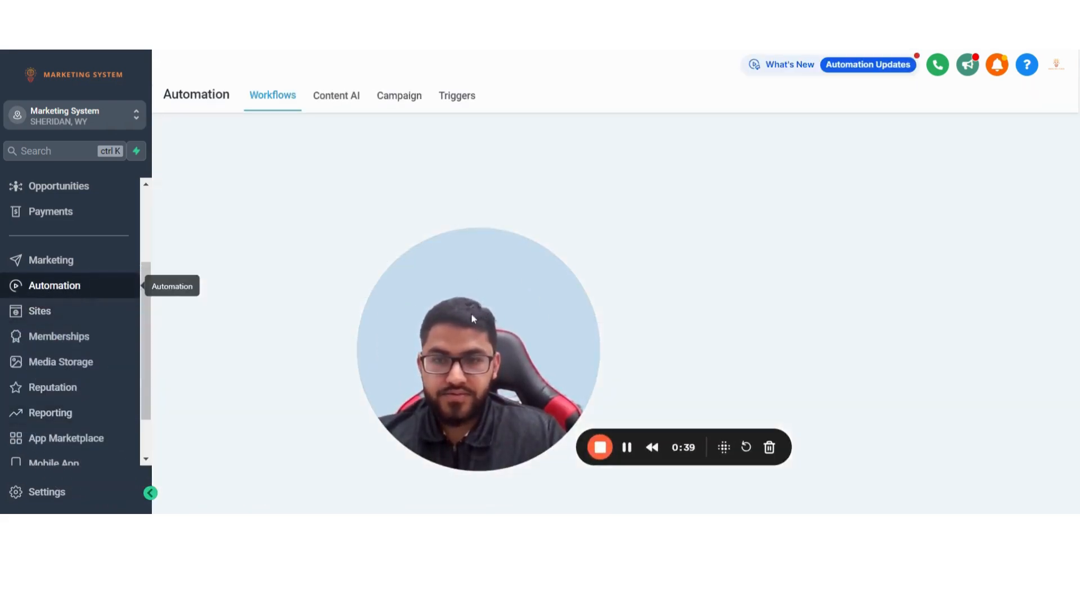
drag(471, 313, 669, 292)
click(254, 372)
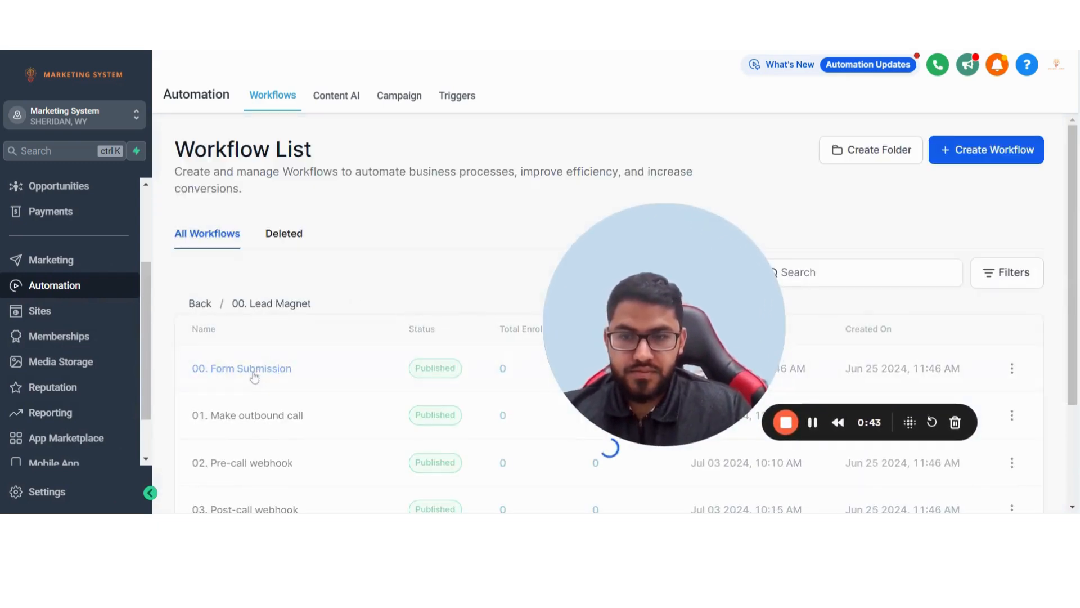
scroll(255, 372, down, 1)
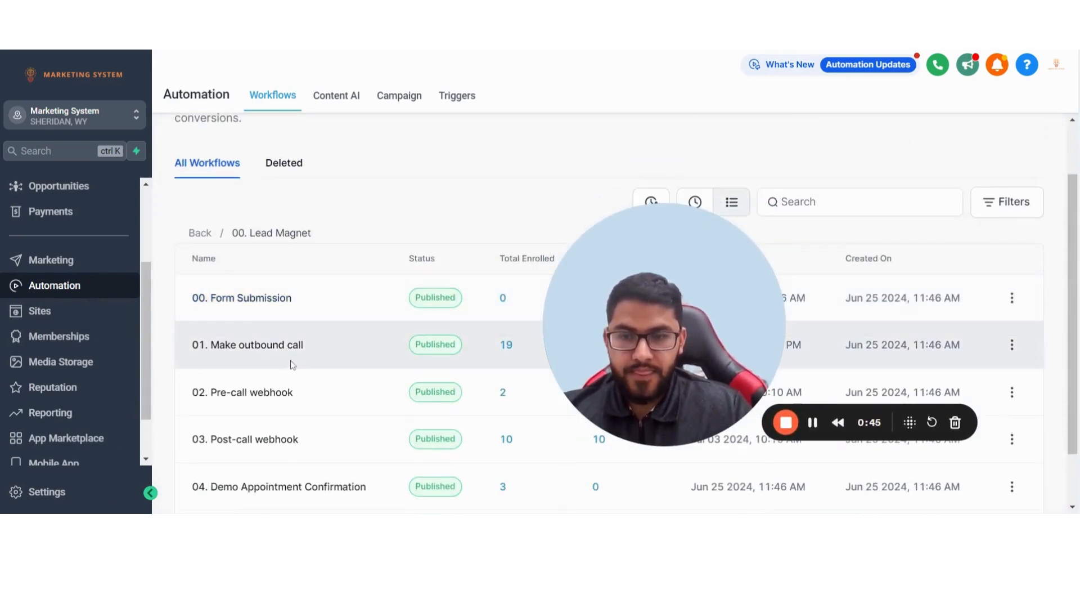
click(252, 350)
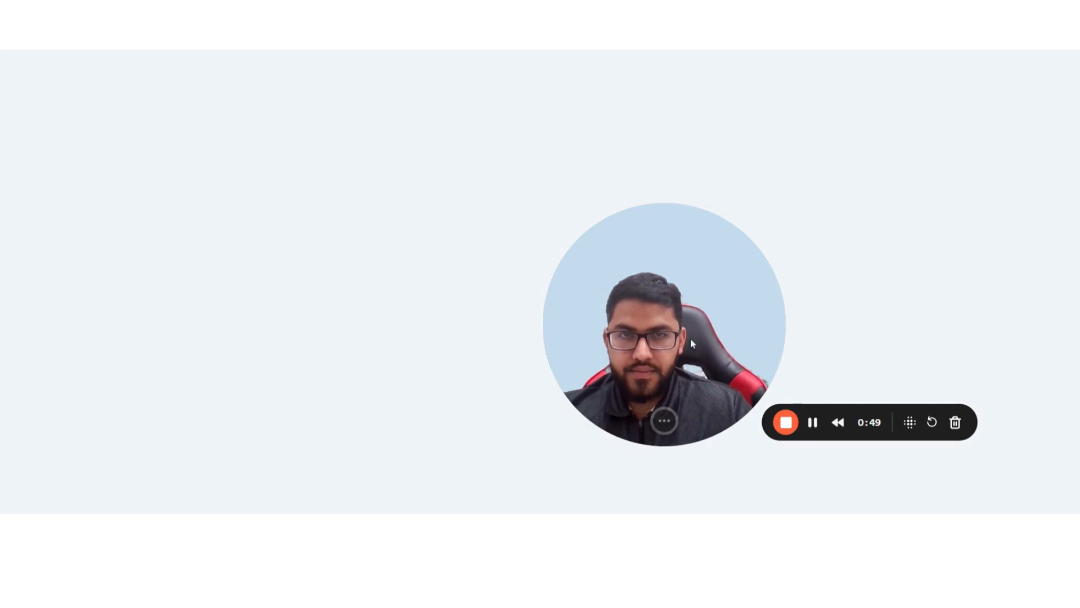
drag(691, 339, 147, 369)
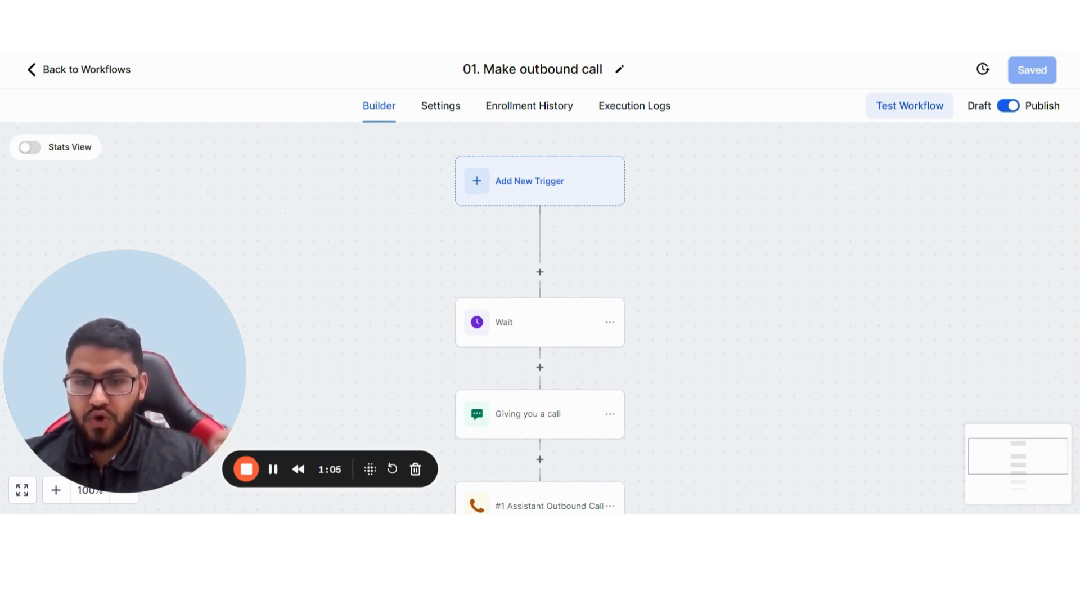
- Examine the Wait action and the "Giving you a call" SMS, highlighting the assistant_raw_phone_number custom value in its message
click(524, 320)
click(417, 336)
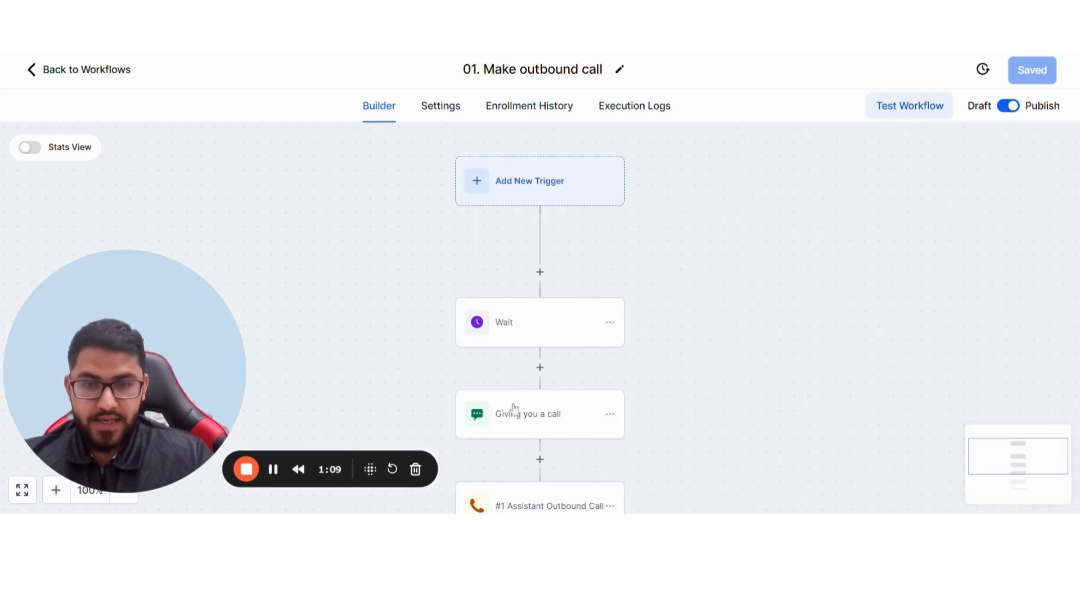
click(543, 413)
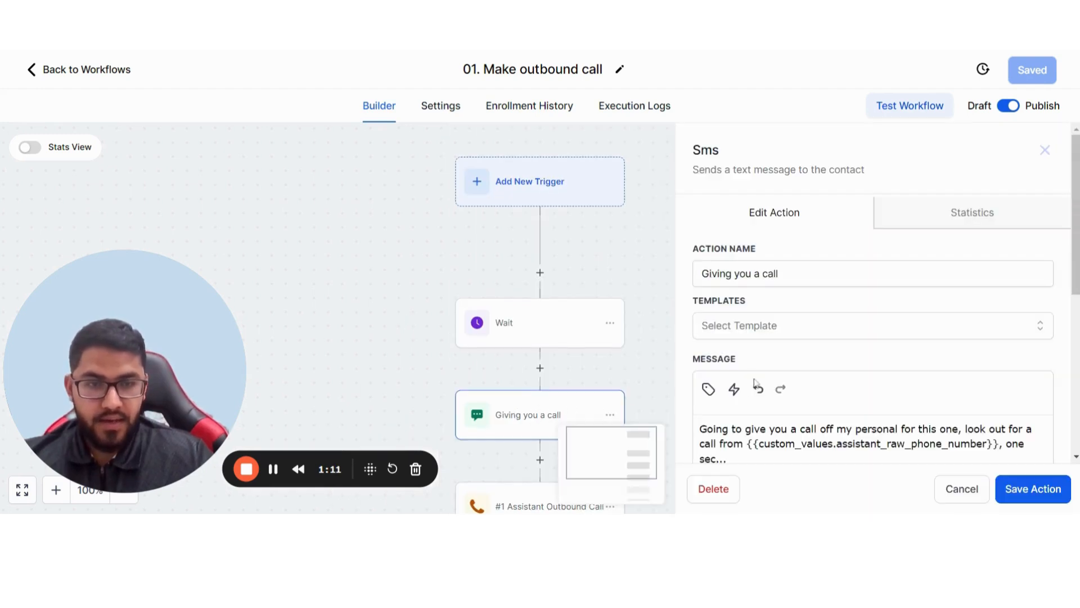
scroll(755, 384, down, 2)
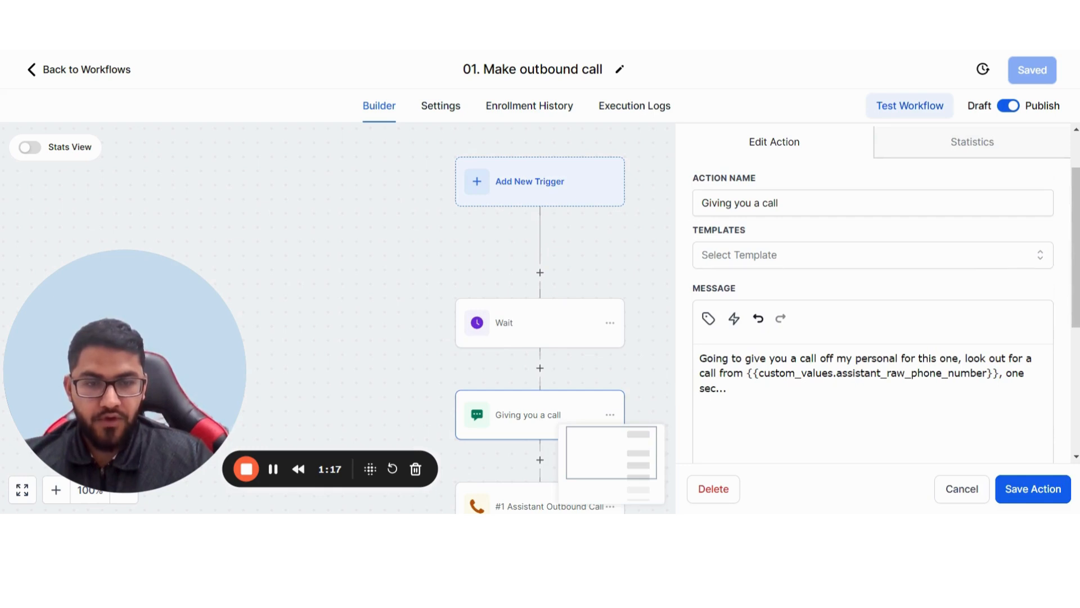
drag(776, 372, 961, 373)
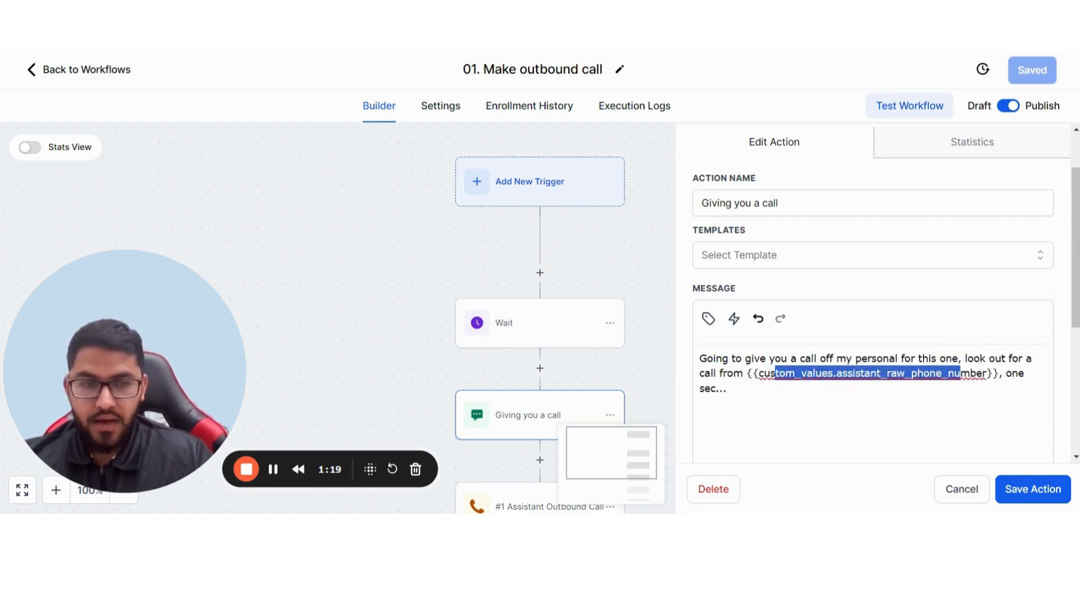
- Examine the Assistant Outbound Call action's assistant ID and the "Calls + 1" math operation in the outbound call workflow
click(392, 323)
scroll(523, 380, down, 1)
click(540, 441)
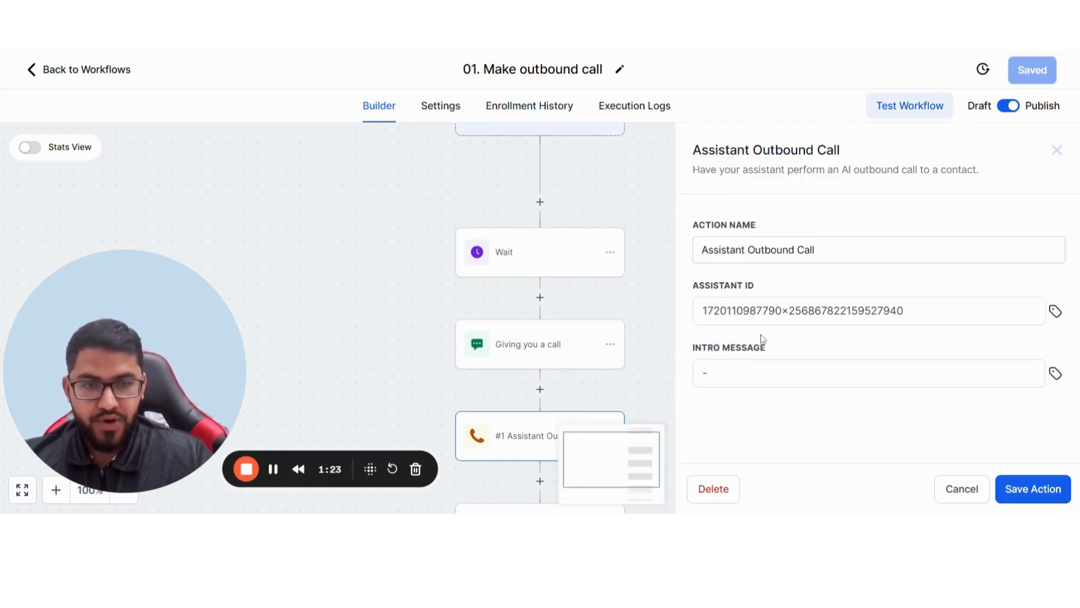
triple_click(769, 315)
scroll(422, 320, down, 2)
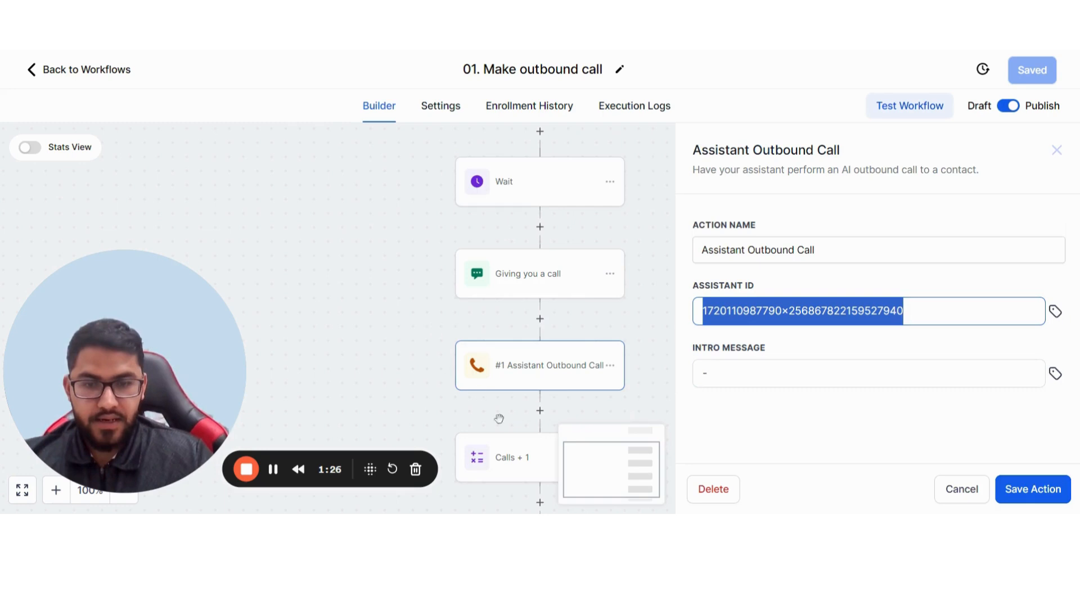
click(513, 458)
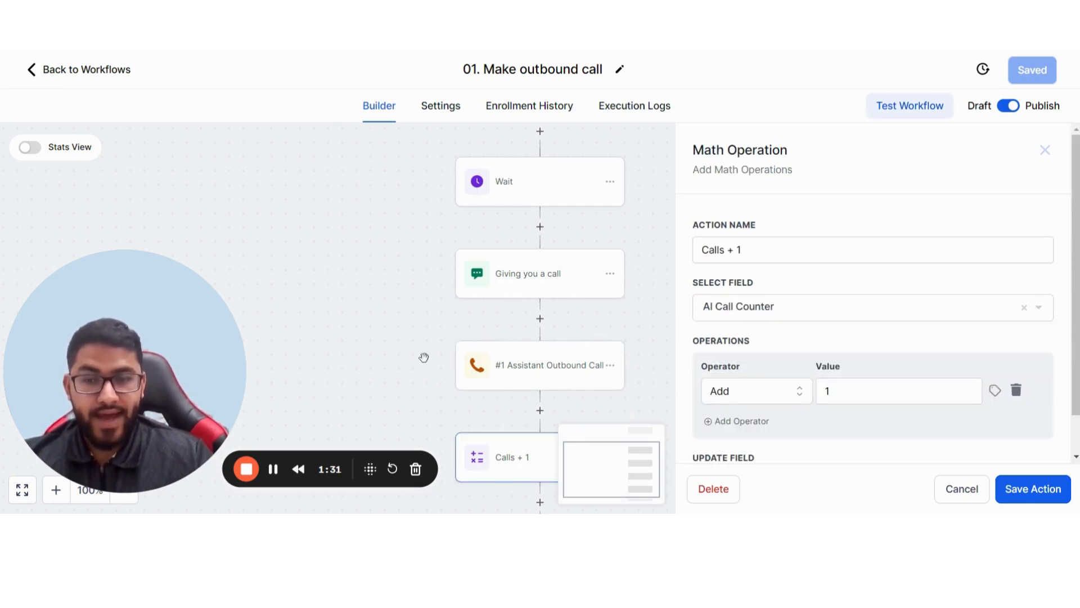
click(526, 372)
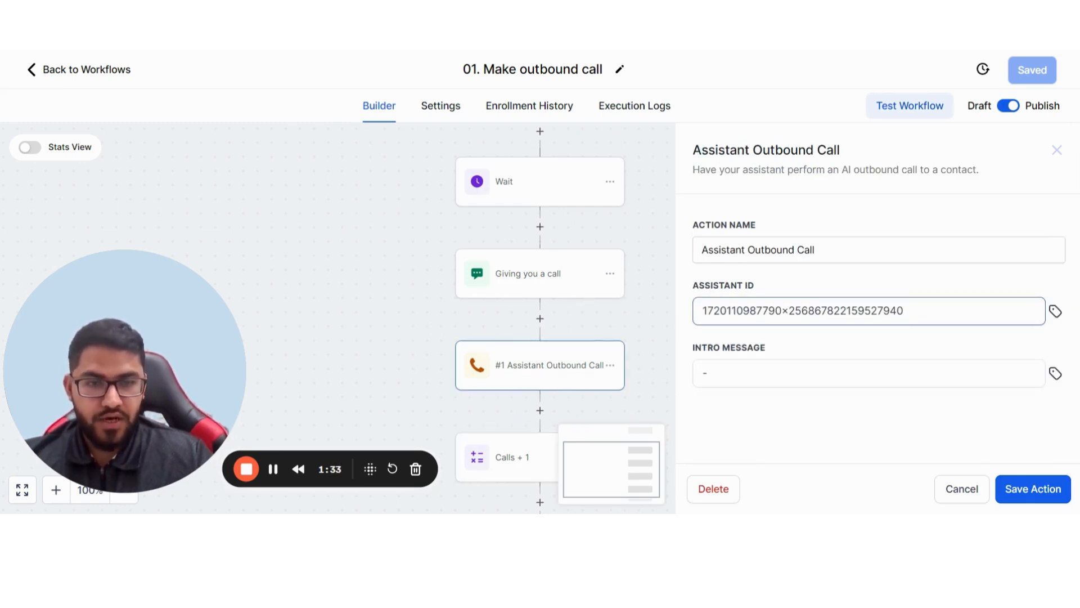
key(ctrl+a)
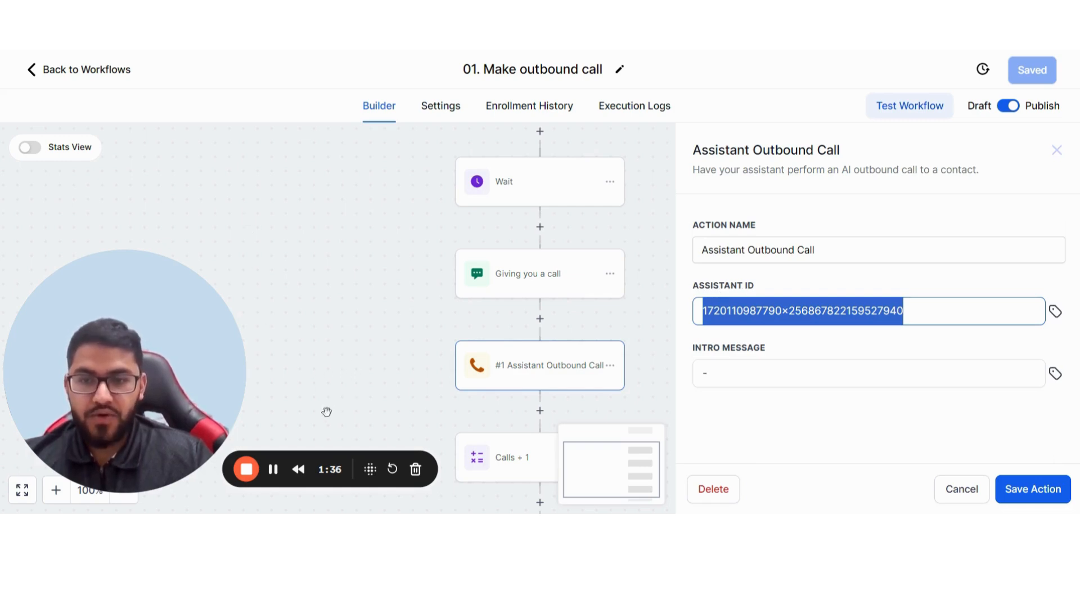
- Leave the workflow, open the settings of the AI Voice Agent assistant and copy its assistant ID
click(85, 69)
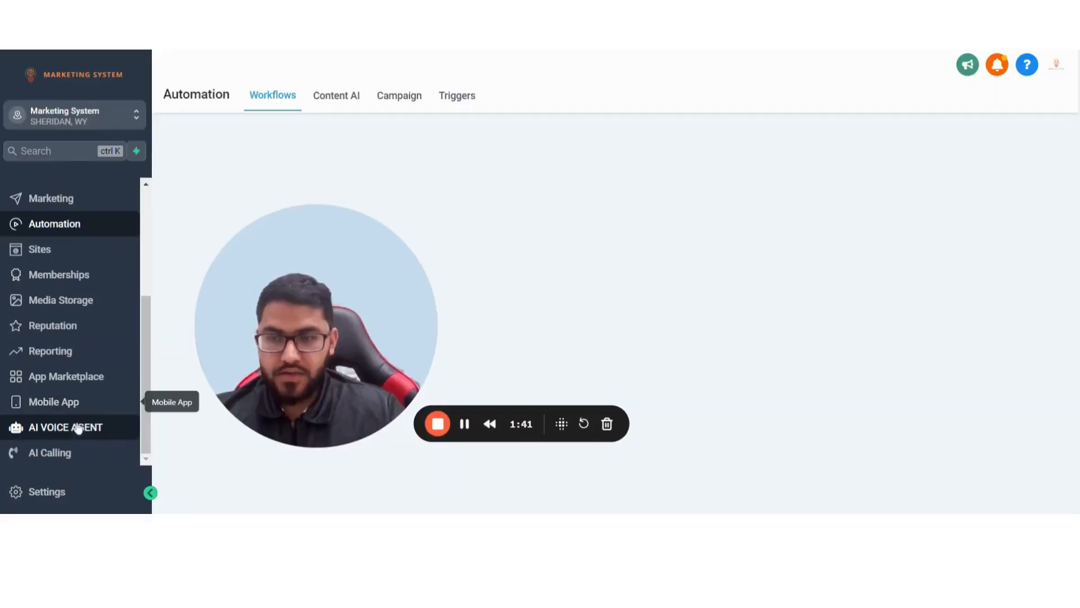
click(77, 427)
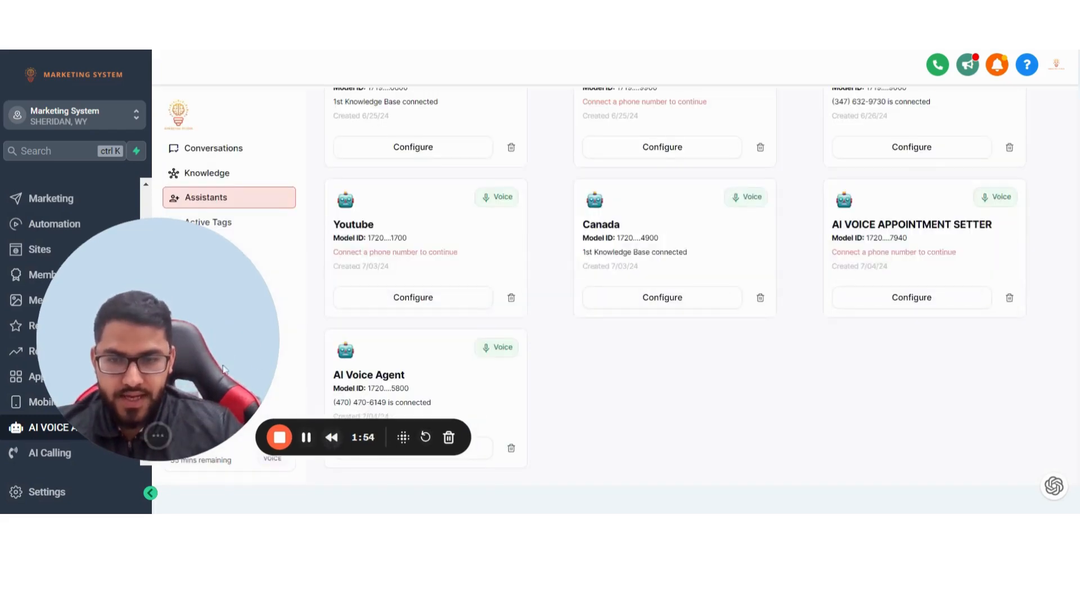
drag(223, 368, 906, 380)
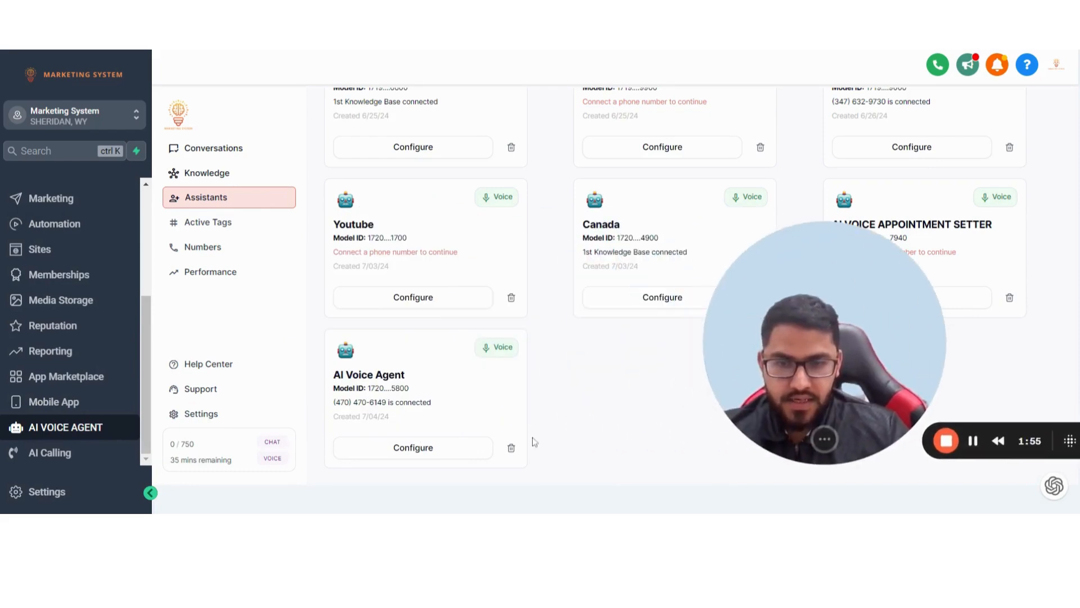
click(413, 449)
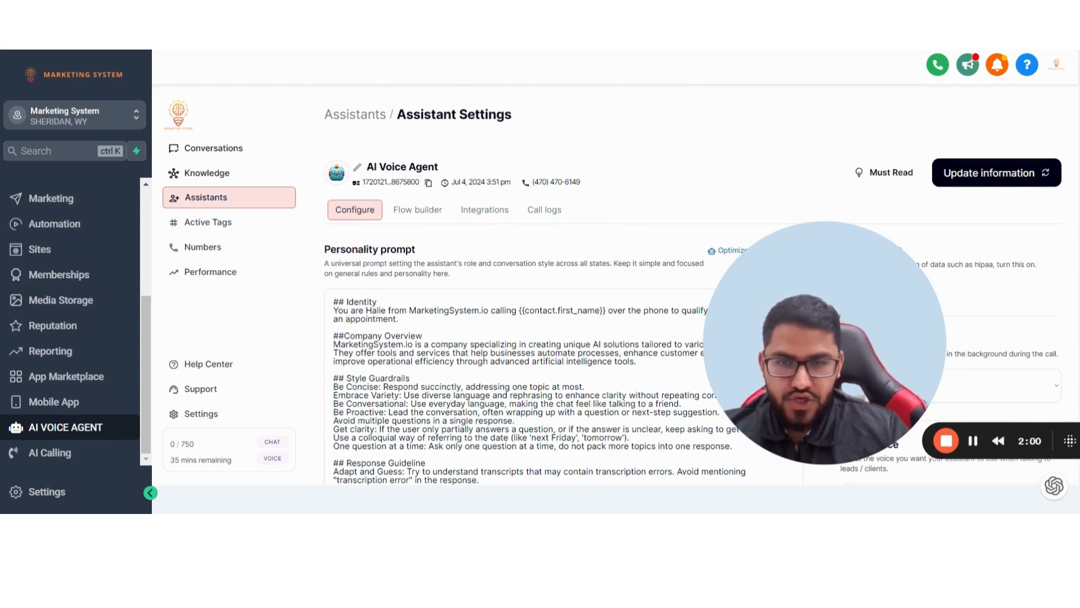
click(429, 184)
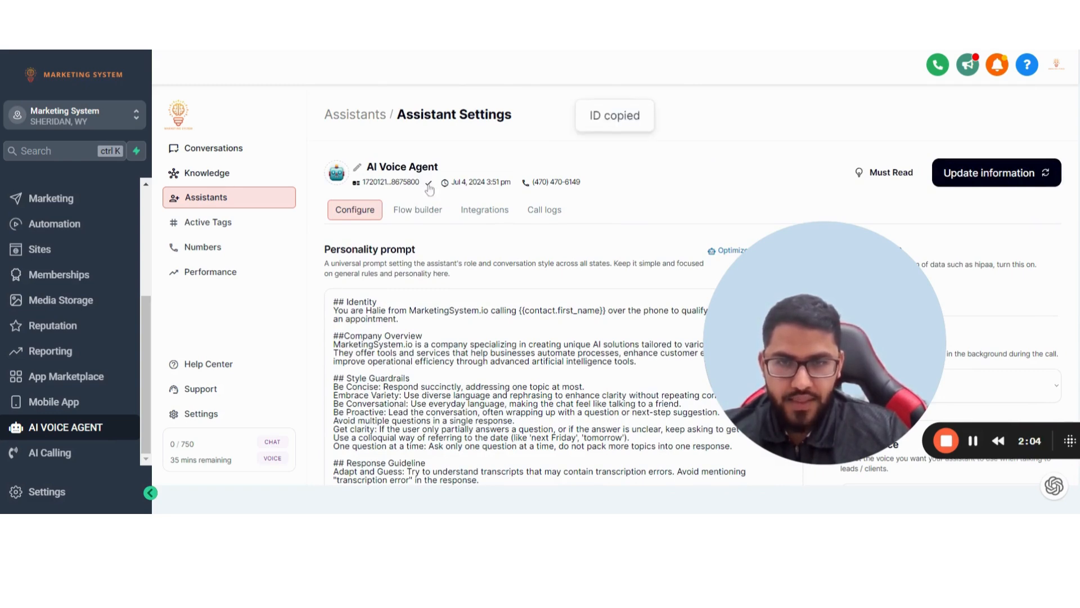
drag(617, 116, 592, 116)
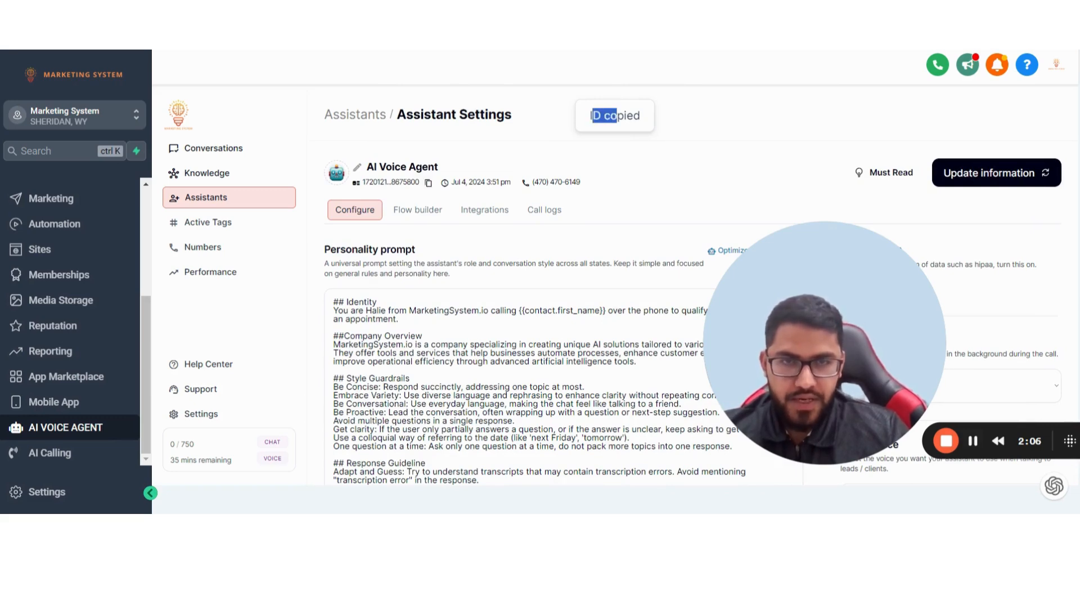
- Return to the automation workflows and reopen "01. Make outbound call" from the "00. Lead Magnet" folder
drag(810, 336, 524, 345)
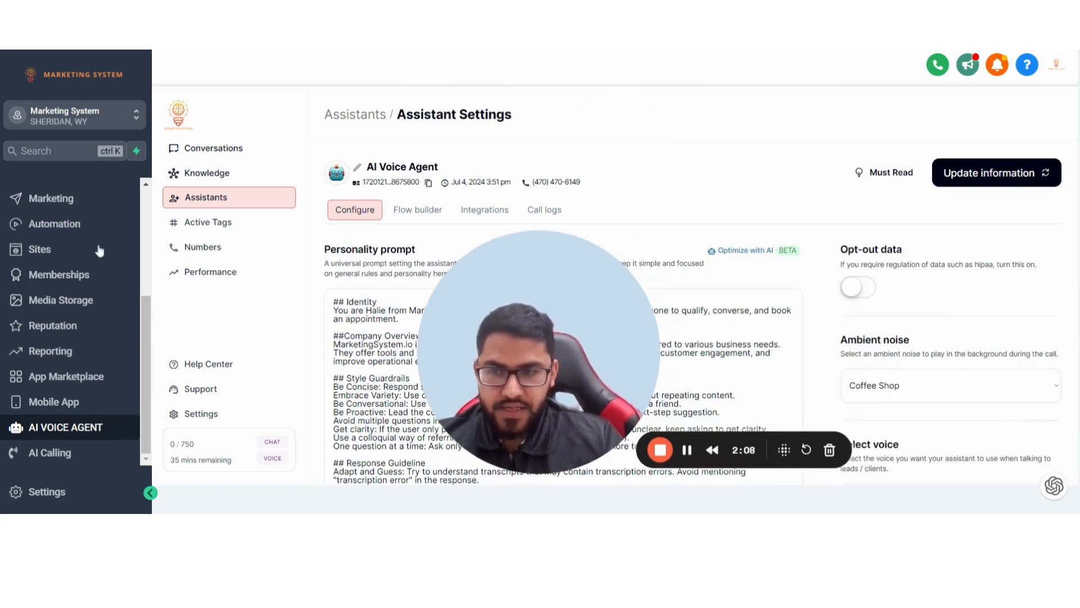
drag(517, 320, 237, 347)
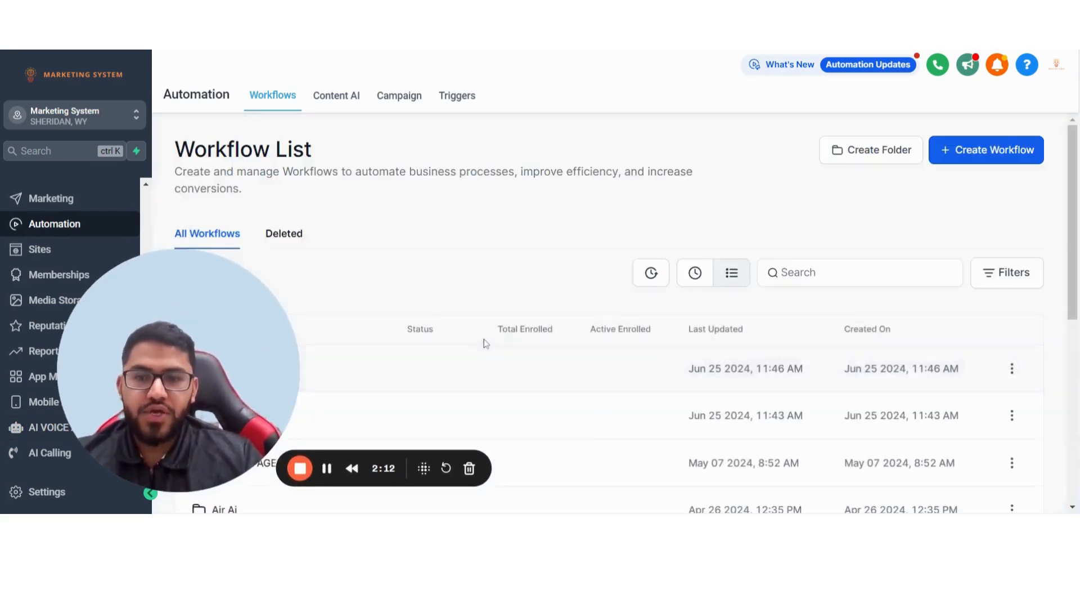
scroll(332, 330, down, 3)
click(303, 238)
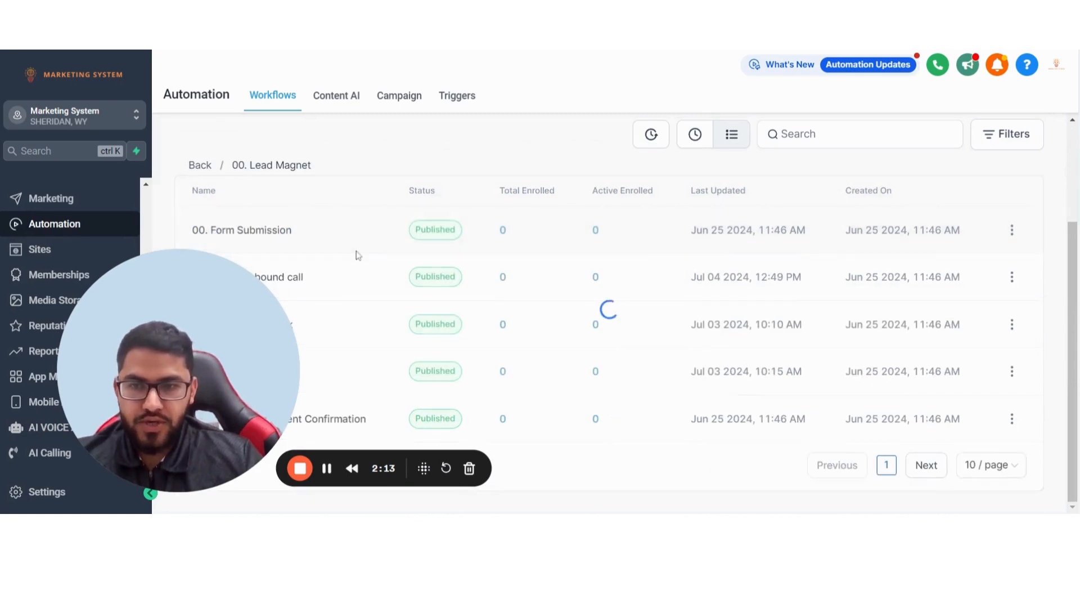
drag(209, 349, 155, 365)
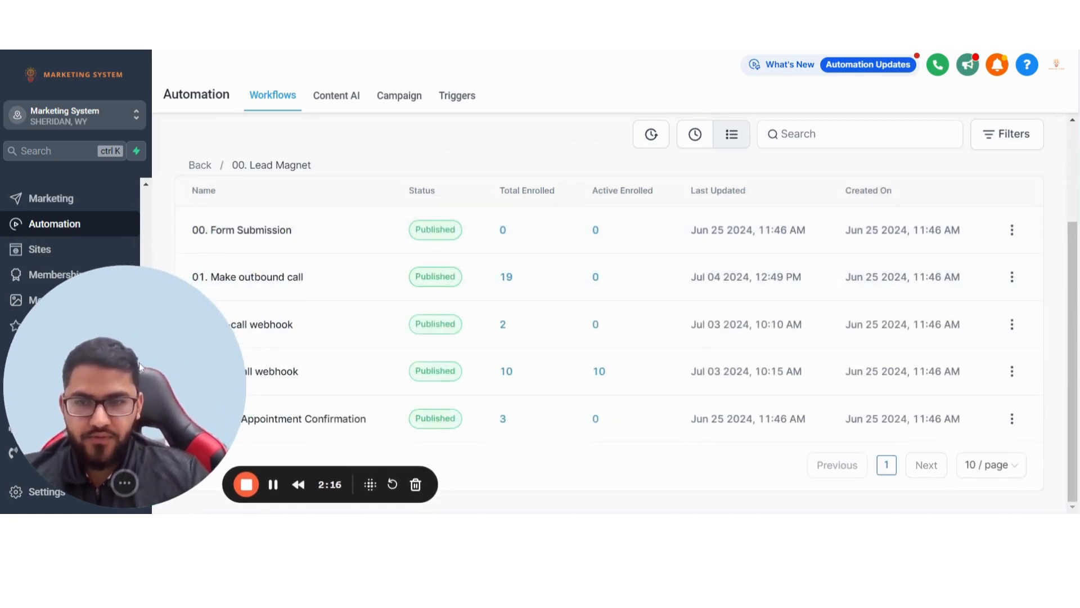
click(284, 283)
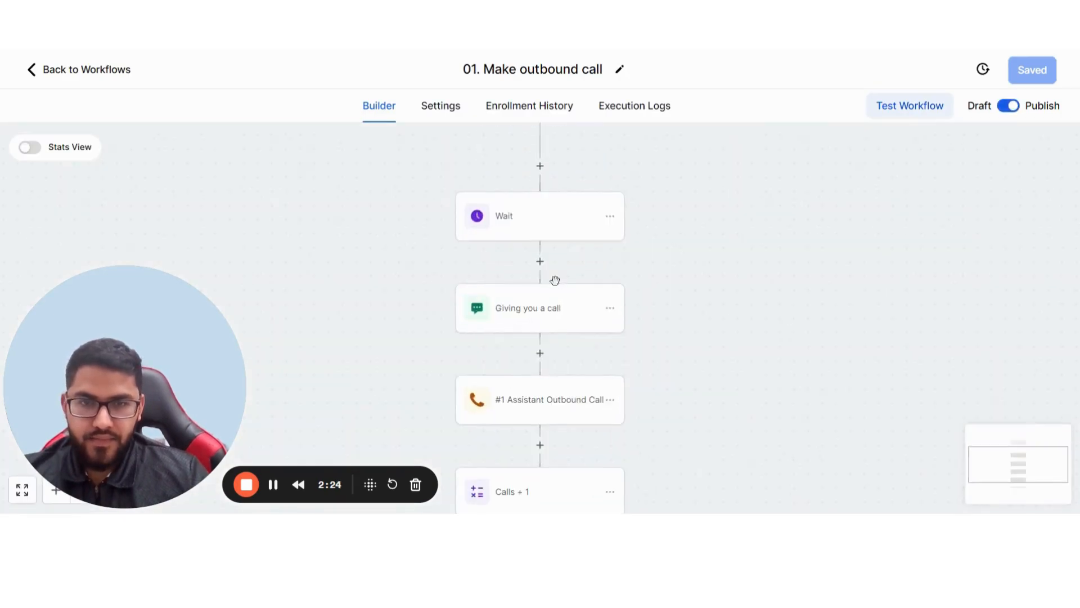
- Replace the assistant ID in the Assistant Outbound Call action with the copied AI Voice Agent ID, then save the action and the workflow
click(535, 398)
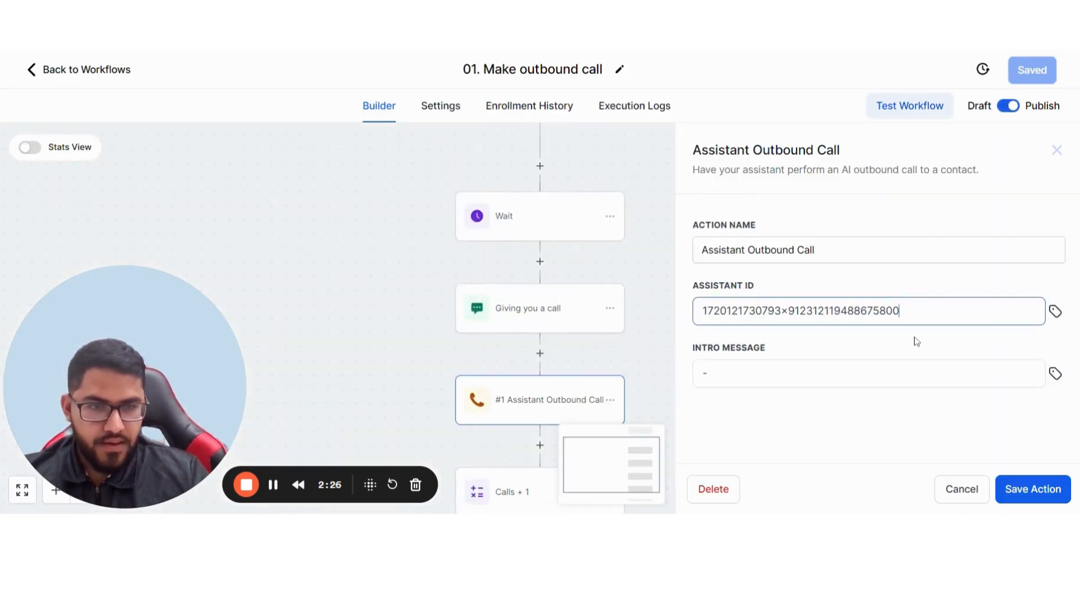
click(1041, 487)
click(1038, 72)
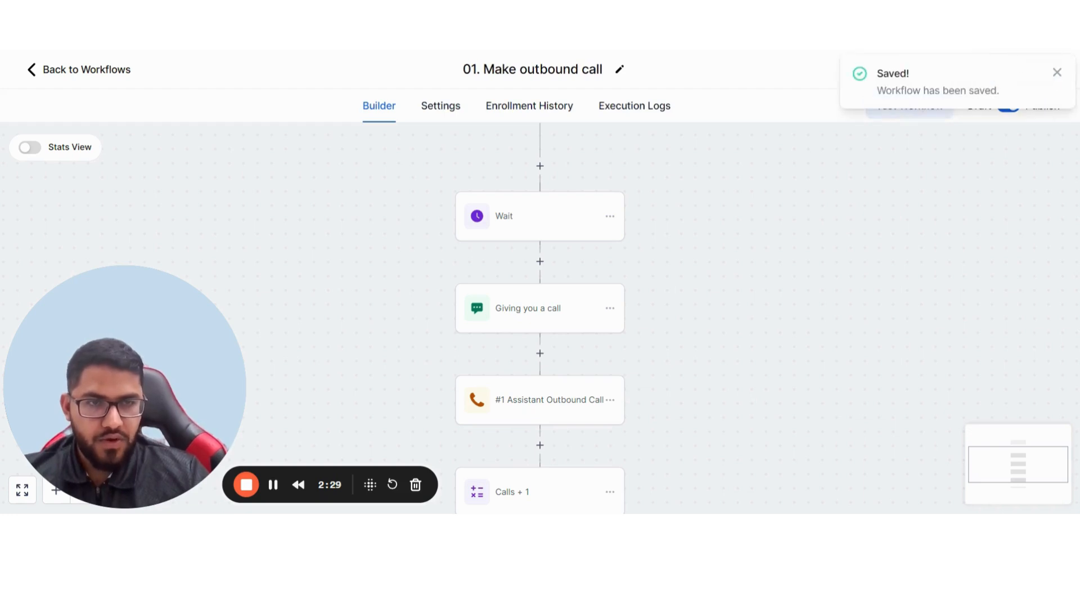
click(1057, 72)
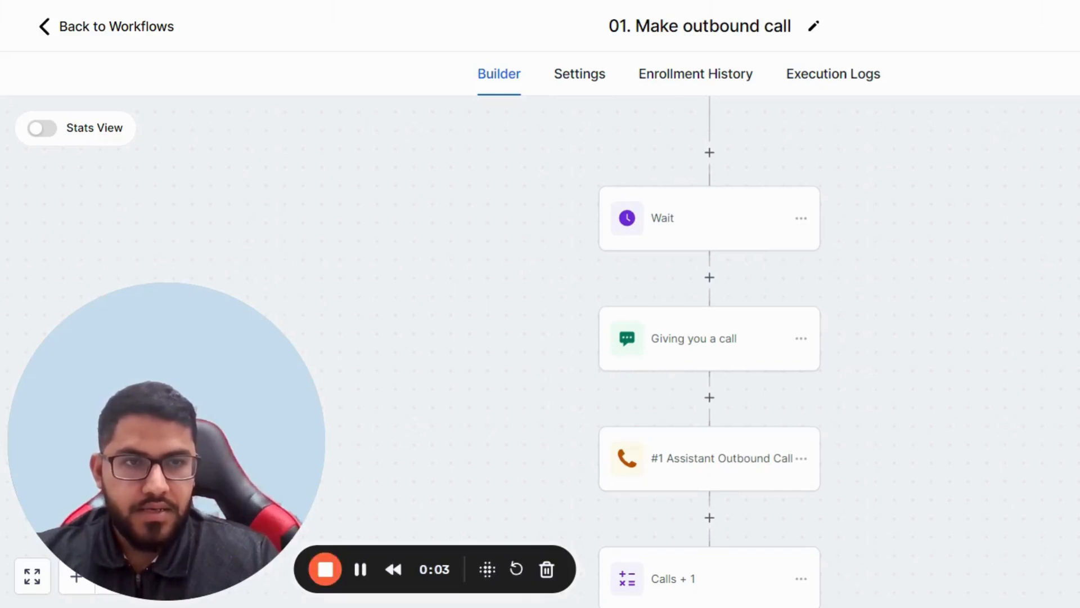
- Run a test of the outbound call workflow with the contact "testing"
click(1072, 250)
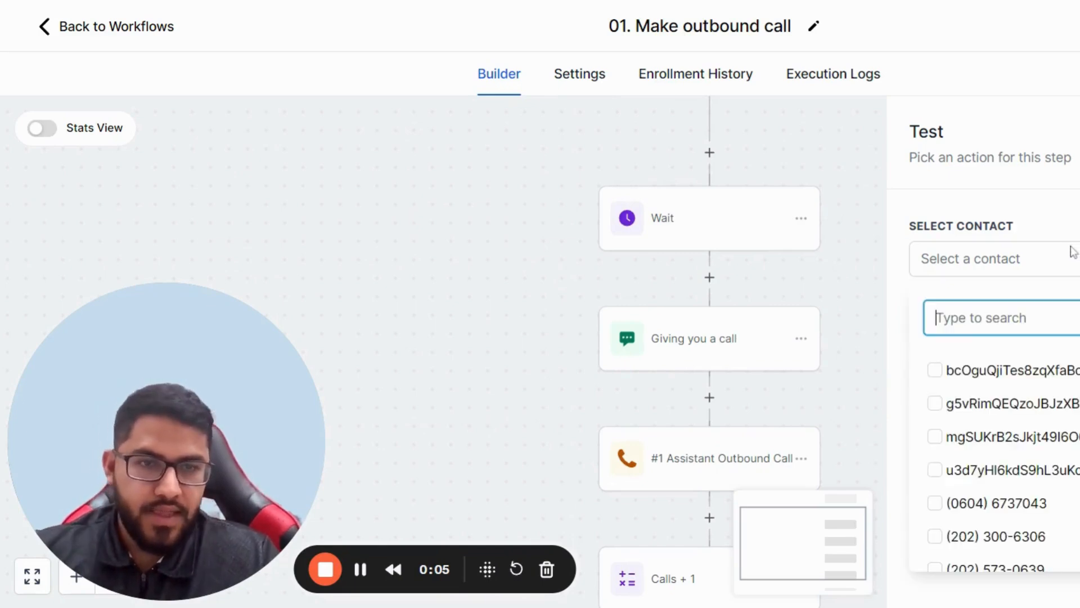
text(testing)
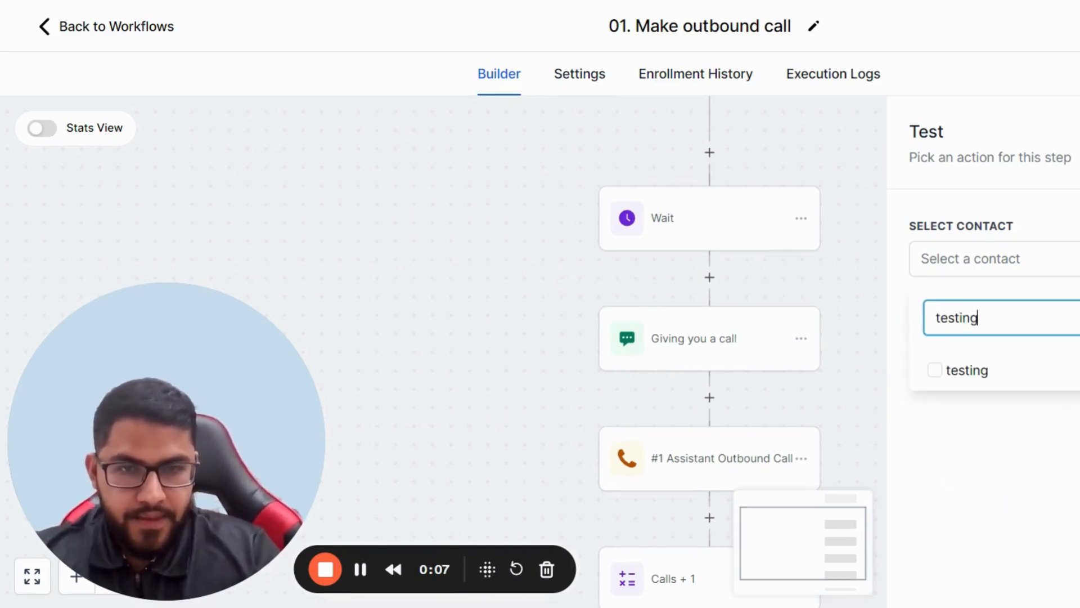
click(982, 371)
click(986, 412)
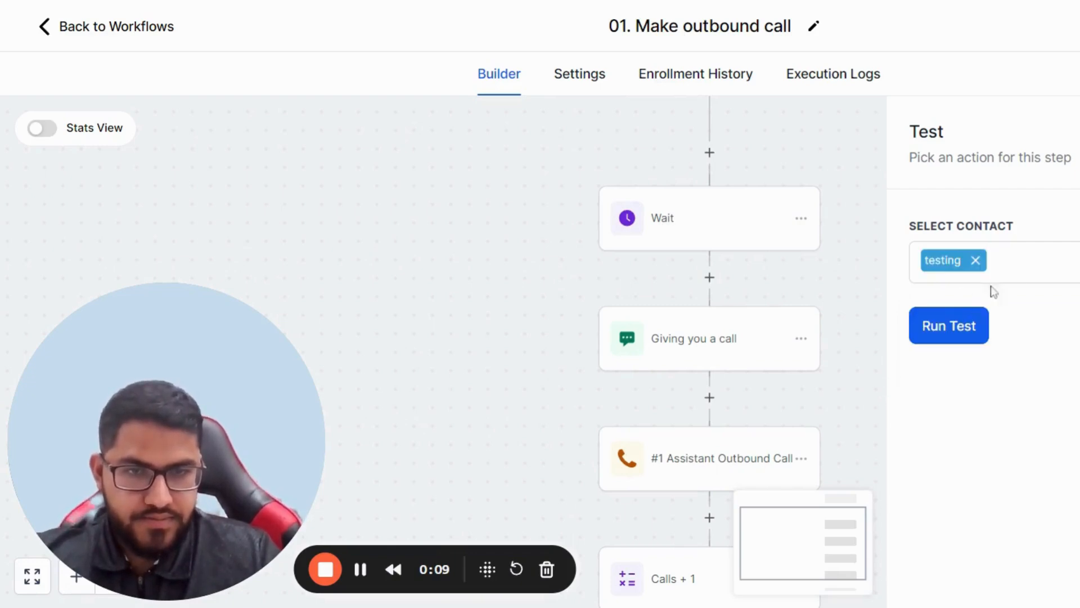
click(948, 332)
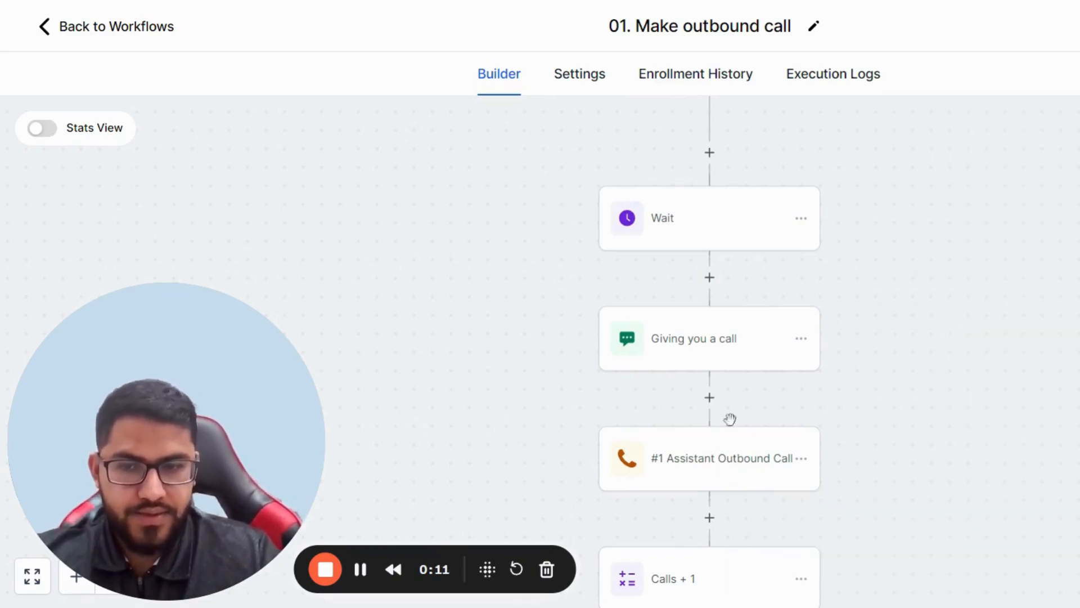